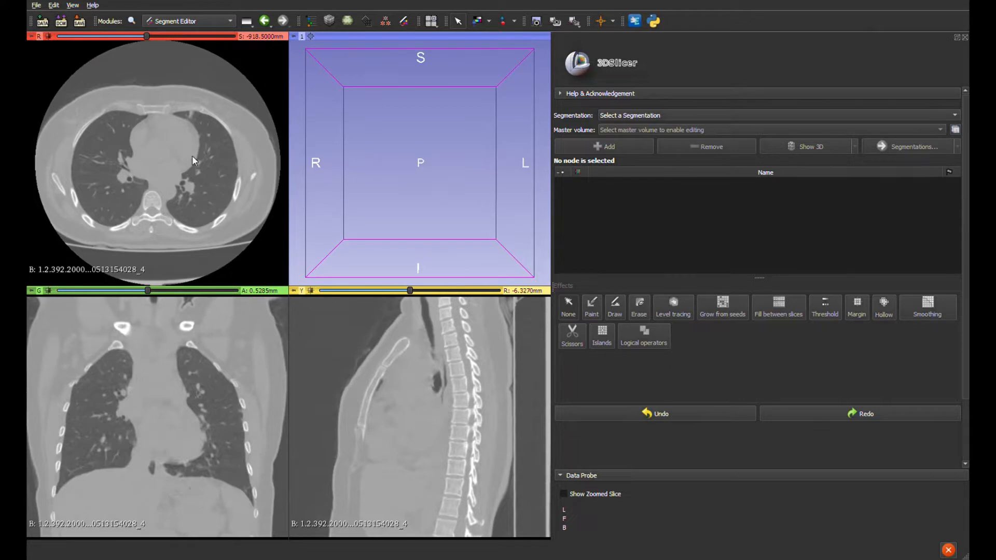
# Step: Apply the lung window/level preset (W 1400, L -500) to the chest CT volume in the Volumes module
pyautogui.click(185, 176)
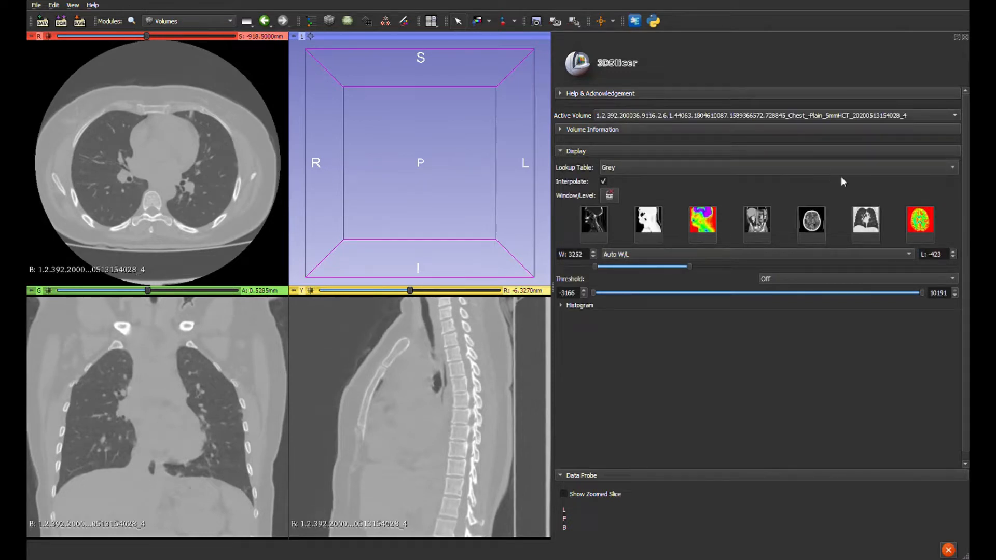
pyautogui.click(861, 228)
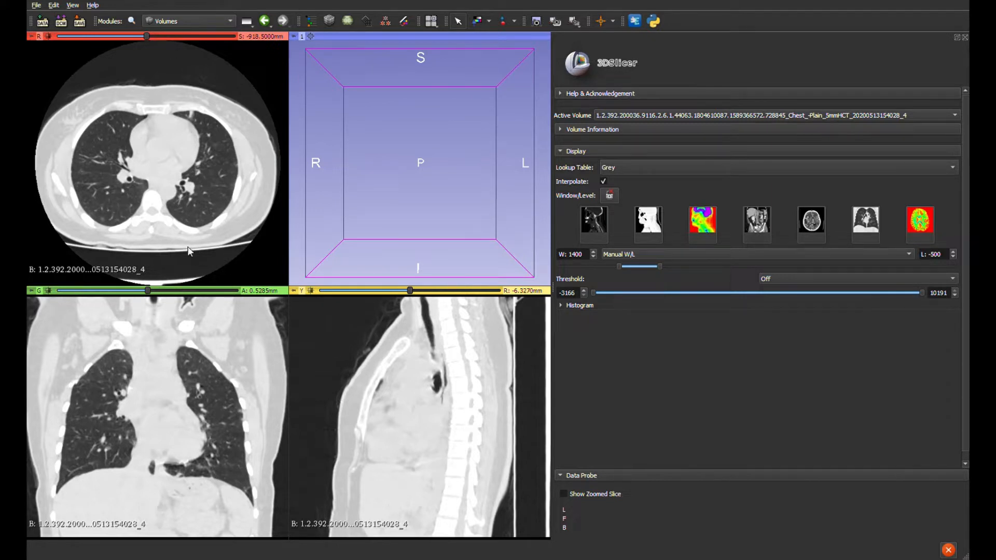
# Step: Add two empty segments to the chest CT's segmentation in the Segment Editor
pyautogui.click(176, 116)
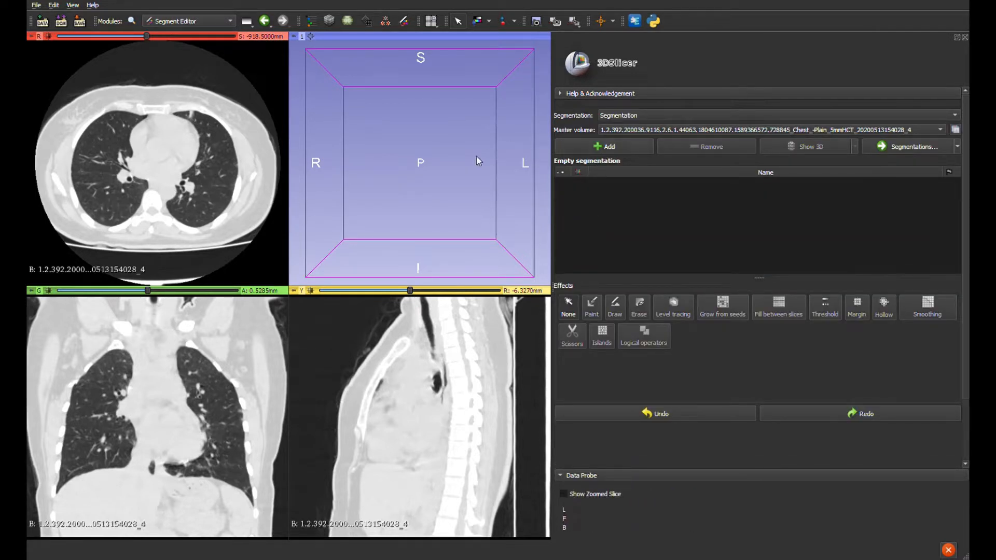
pyautogui.click(606, 148)
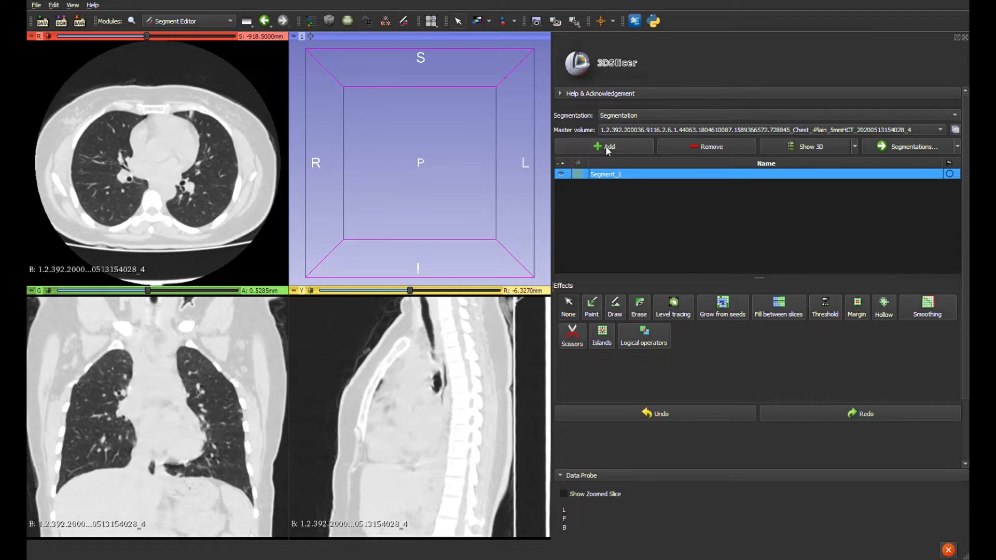
pyautogui.click(608, 149)
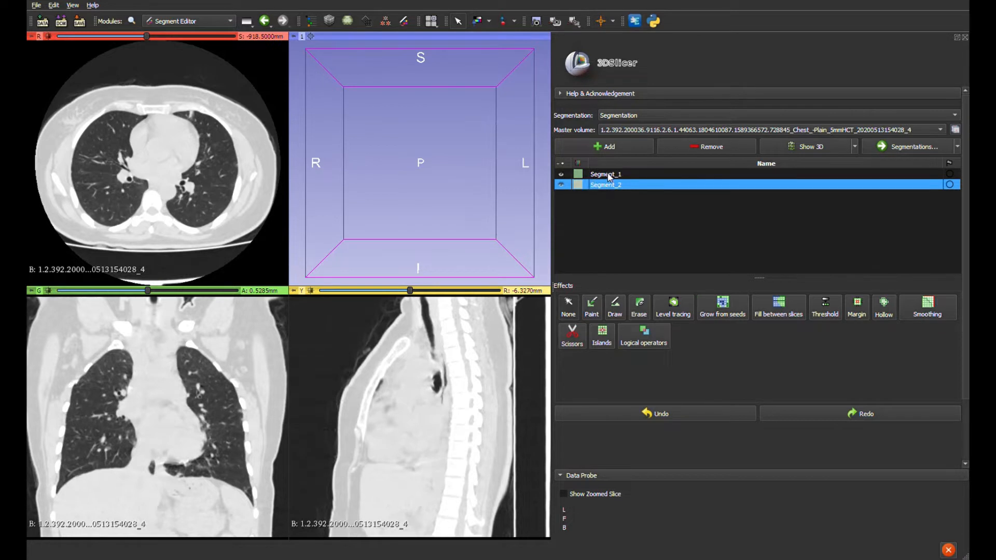
pyautogui.click(609, 175)
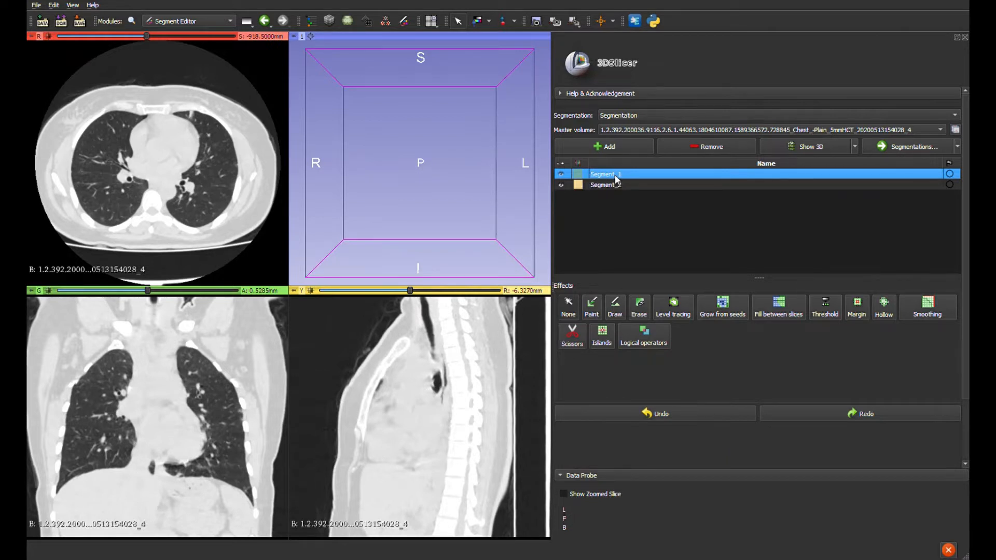
pyautogui.click(561, 174)
pyautogui.click(567, 185)
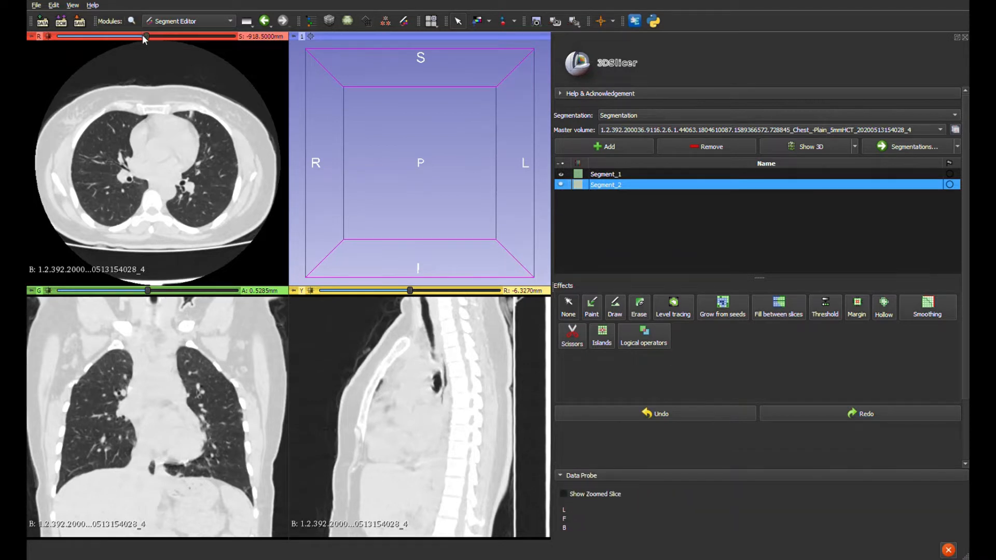
# Step: Start a Threshold effect on Segment_1 and set its intensity range to -1036.35 to -60.55
pyautogui.moveTo(146, 36)
pyautogui.mouseDown()
pyautogui.moveTo(66, 36)
pyautogui.moveTo(178, 36)
pyautogui.moveTo(145, 36)
pyautogui.mouseUp()
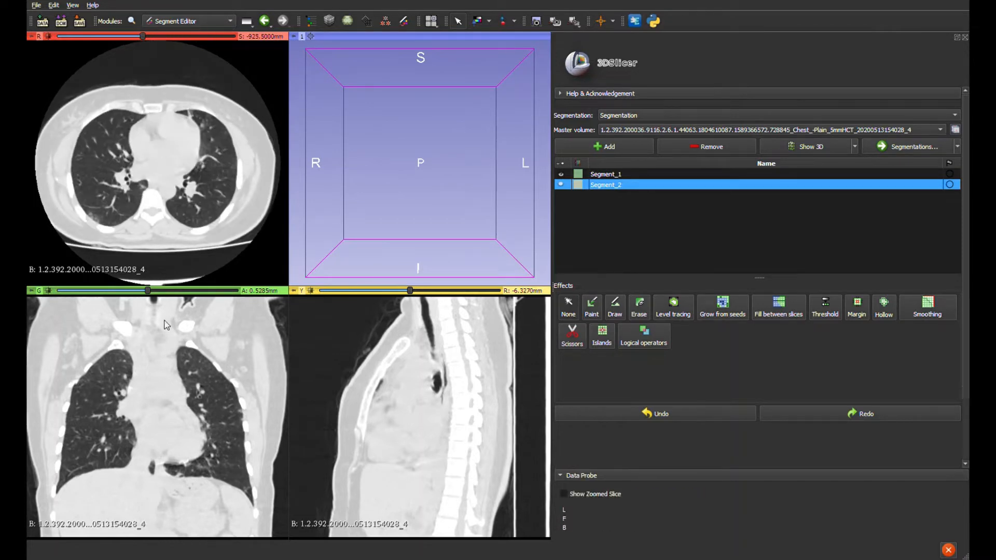
pyautogui.moveTo(148, 290); pyautogui.dragTo(114, 293)
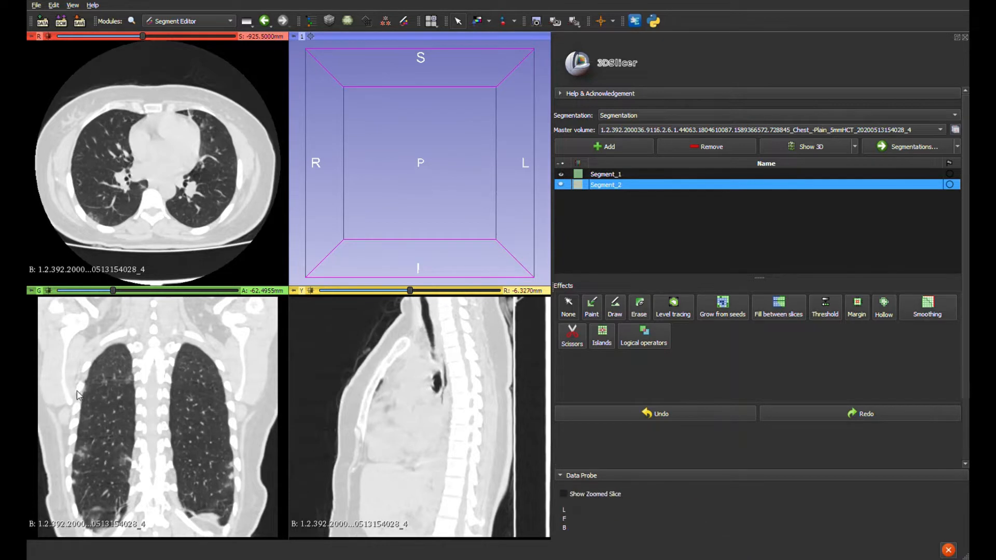
pyautogui.click(613, 176)
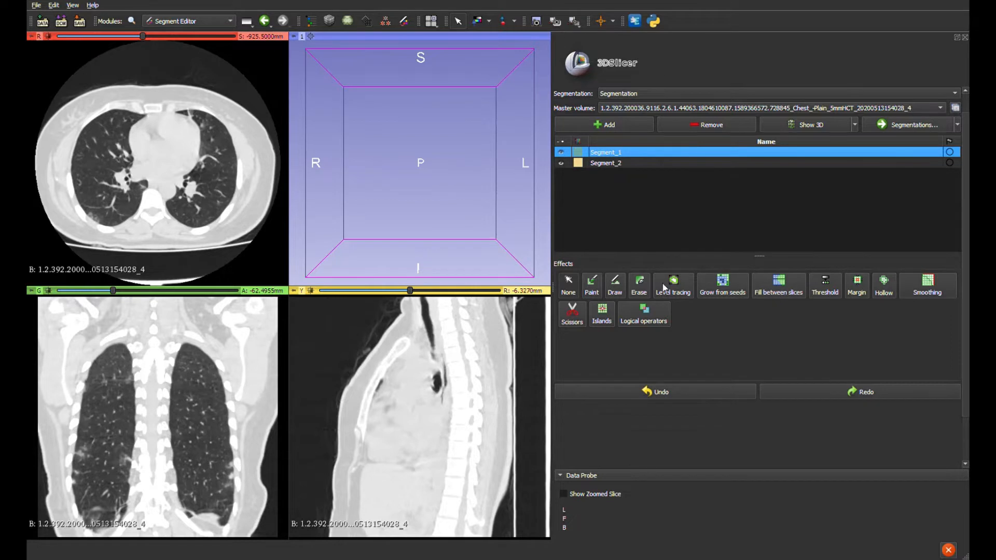
pyautogui.click(823, 285)
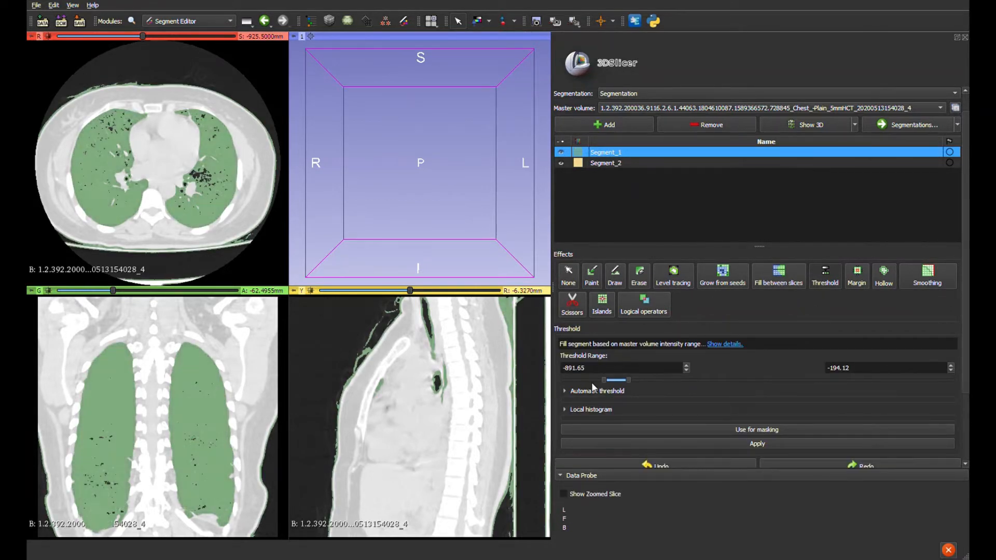
pyautogui.moveTo(604, 381)
pyautogui.mouseDown()
pyautogui.moveTo(587, 384)
pyautogui.moveTo(674, 384)
pyautogui.moveTo(587, 378)
pyautogui.mouseUp()
pyautogui.moveTo(646, 384)
pyautogui.mouseDown()
pyautogui.moveTo(674, 378)
pyautogui.moveTo(620, 381)
pyautogui.moveTo(649, 376)
pyautogui.moveTo(633, 376)
pyautogui.mouseUp()
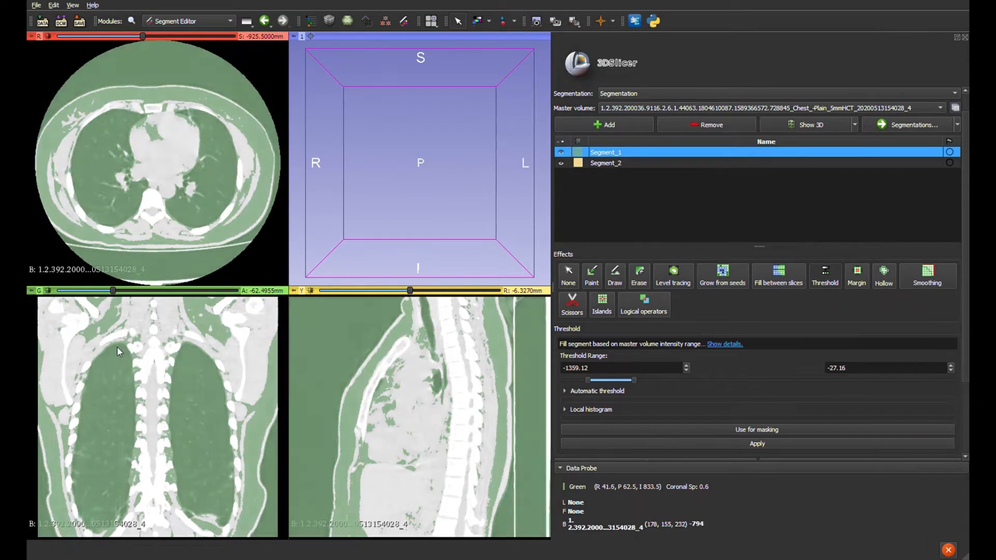
pyautogui.moveTo(586, 380); pyautogui.dragTo(599, 380)
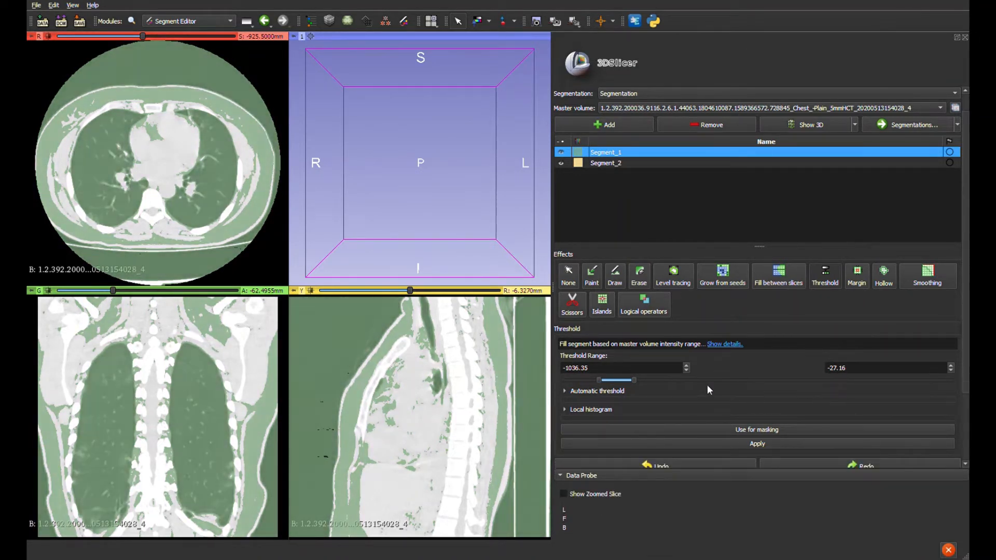
pyautogui.moveTo(633, 379); pyautogui.dragTo(631, 379)
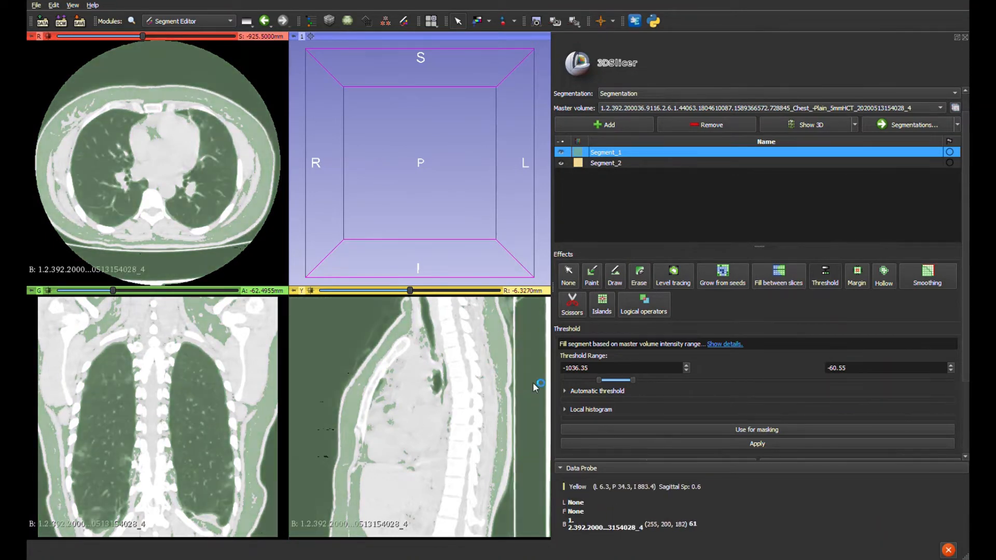
# Step: Examine the threshold preview through the coronal slices, checking coverage of the lungs and airways
pyautogui.scroll(-6, 130, 405)
pyautogui.scroll(7, 131, 405)
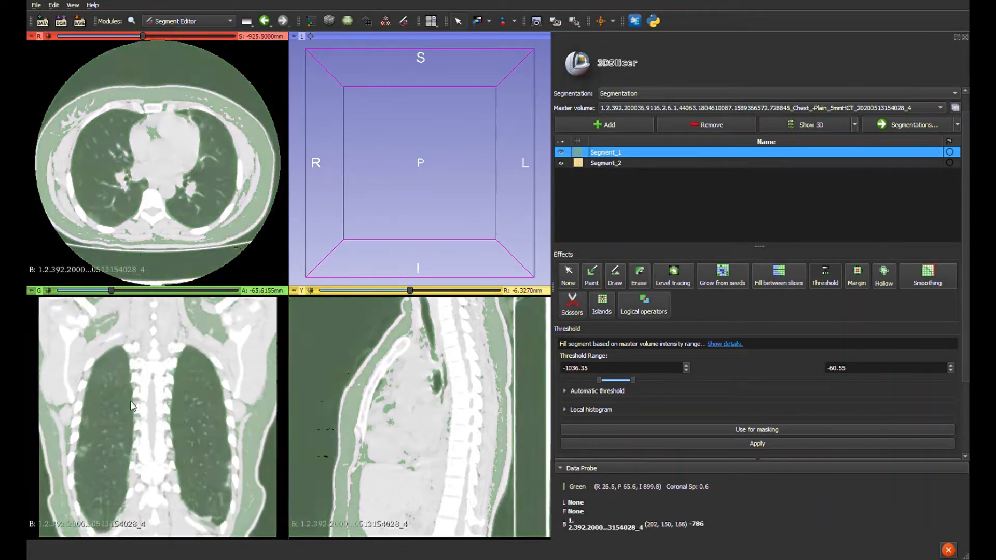
pyautogui.scroll(11, 130, 400)
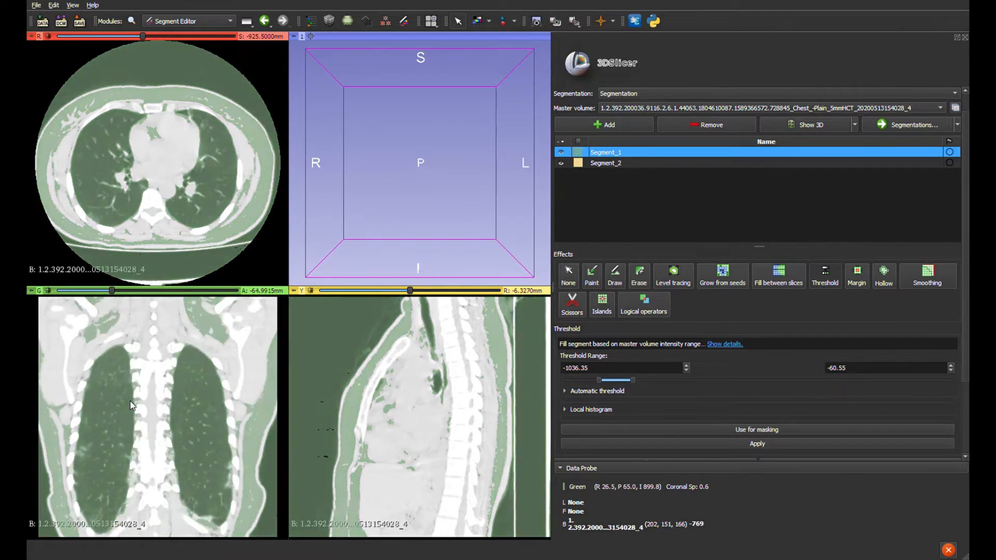
pyautogui.scroll(19, 123, 399)
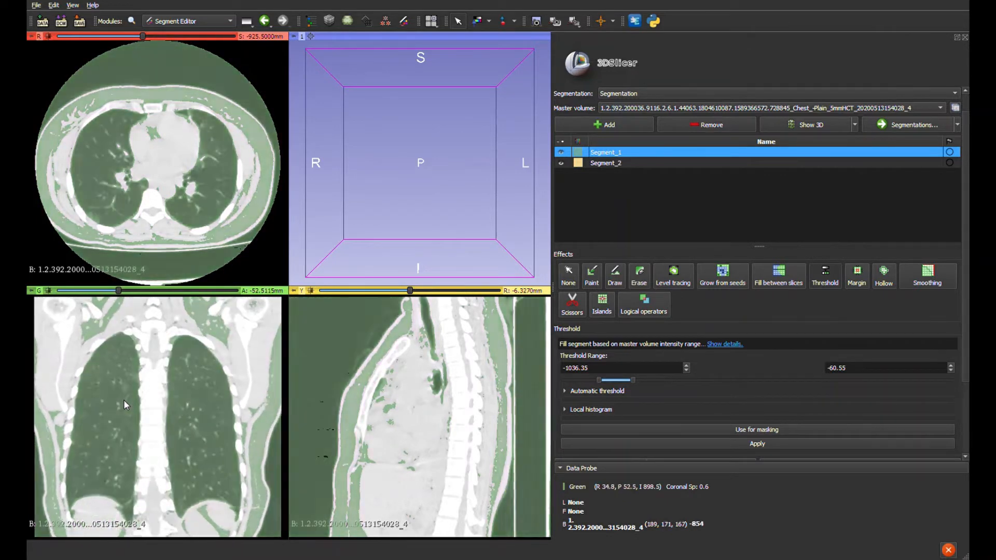
pyautogui.scroll(20, 124, 405)
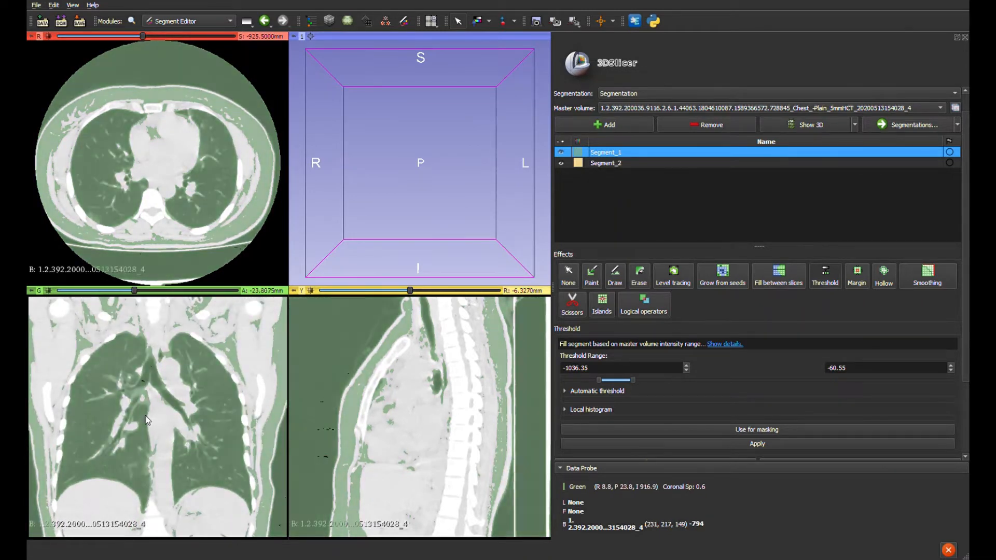
pyautogui.scroll(17, 130, 407)
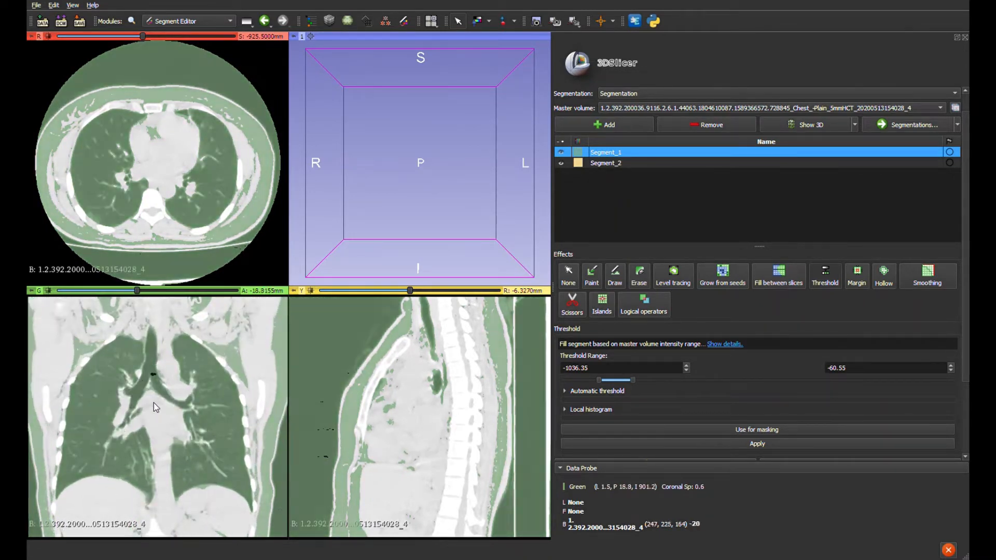
pyautogui.scroll(-9, 153, 402)
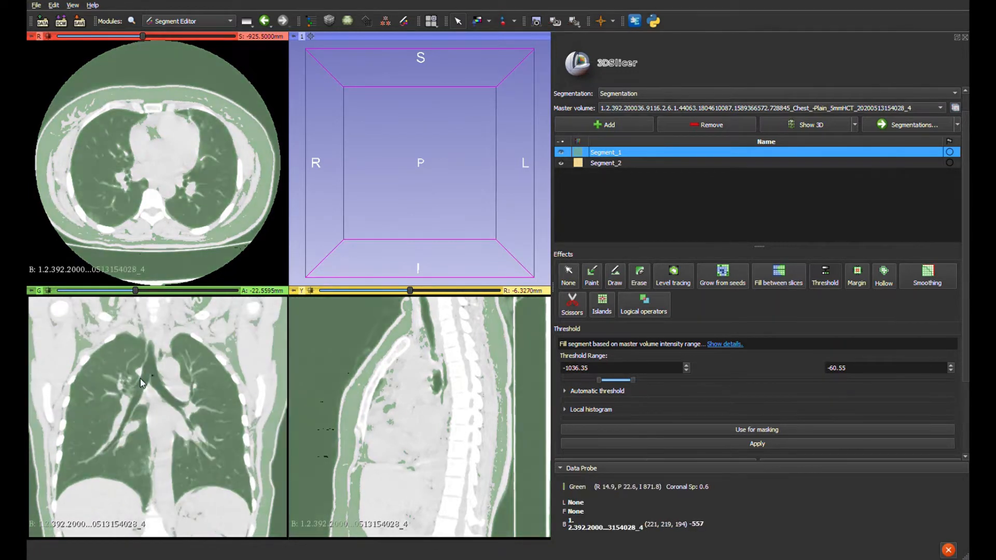
pyautogui.scroll(6, 433, 382)
pyautogui.scroll(-4, 145, 390)
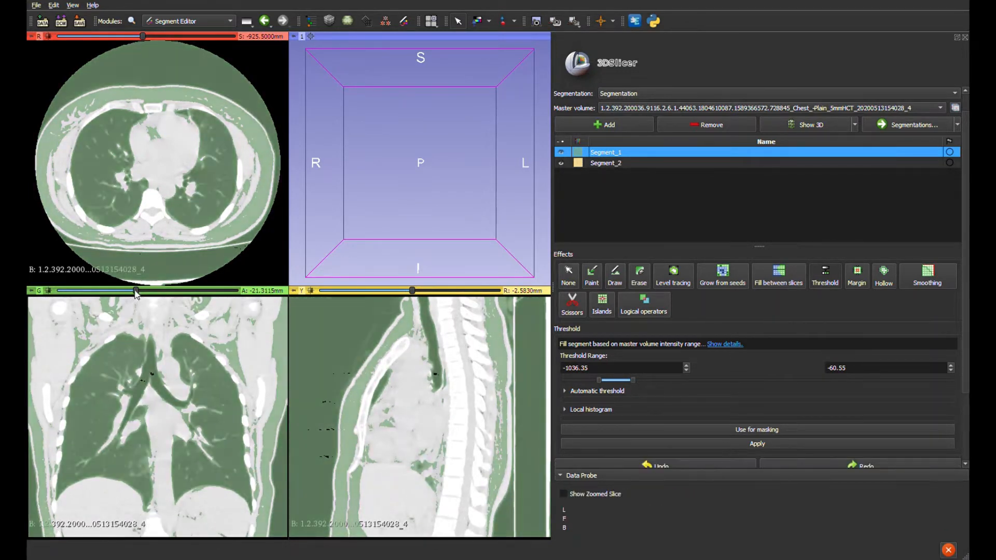
pyautogui.moveTo(135, 291)
pyautogui.mouseDown()
pyautogui.moveTo(118, 296)
pyautogui.moveTo(151, 296)
pyautogui.mouseUp()
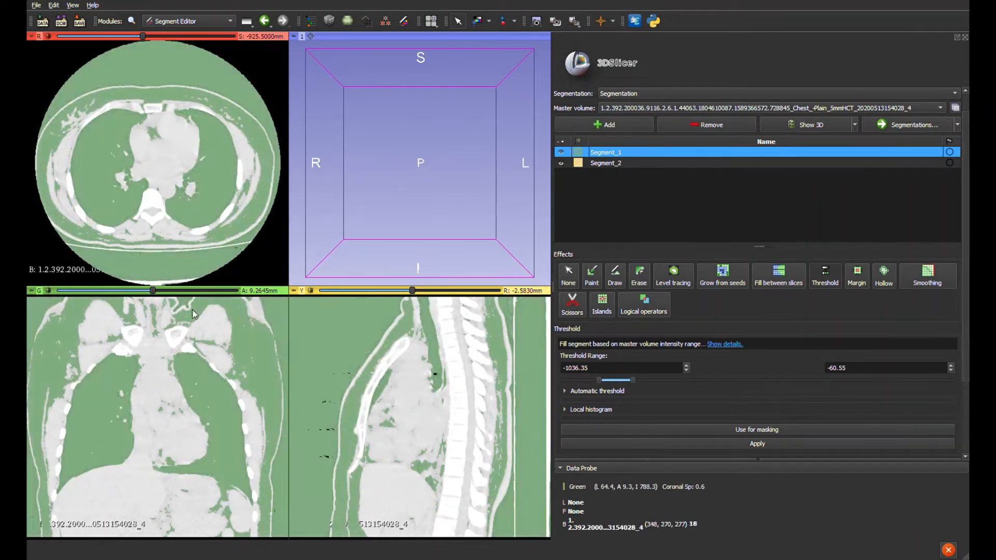
pyautogui.moveTo(152, 290)
pyautogui.mouseDown()
pyautogui.moveTo(184, 296)
pyautogui.moveTo(137, 296)
pyautogui.moveTo(139, 304)
pyautogui.mouseUp()
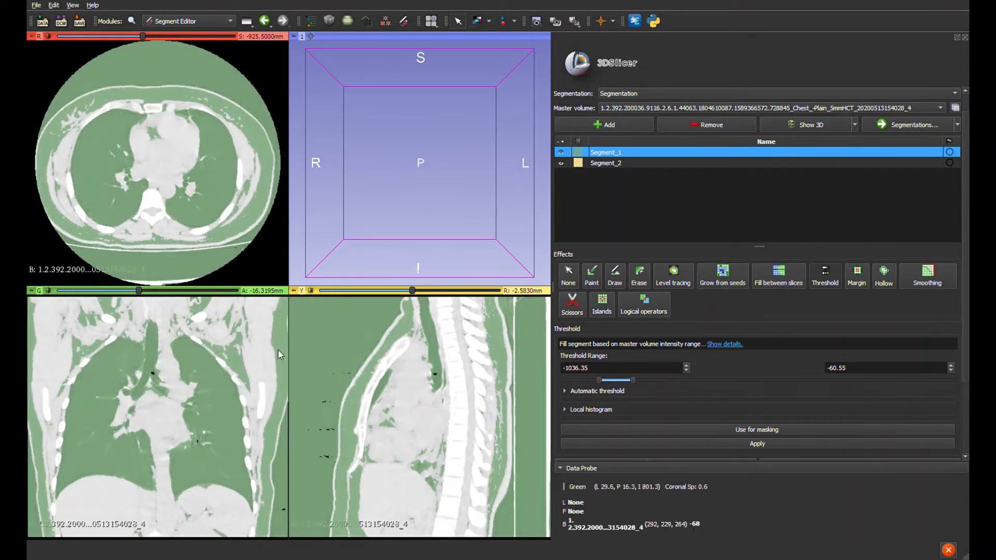
# Step: Apply the threshold to fill Segment_1
pyautogui.scroll(2, 719, 389)
pyautogui.scroll(-5, 719, 389)
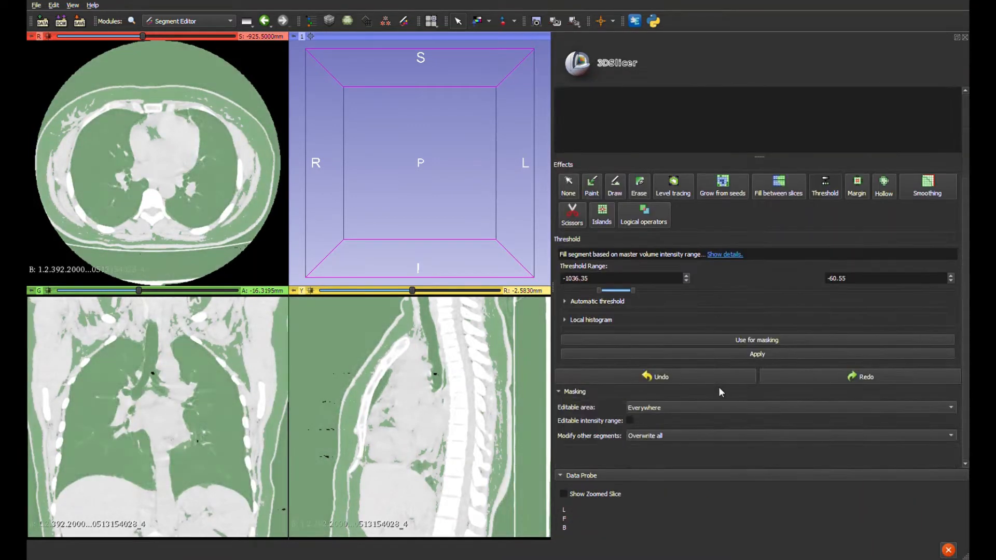
pyautogui.scroll(5, 719, 389)
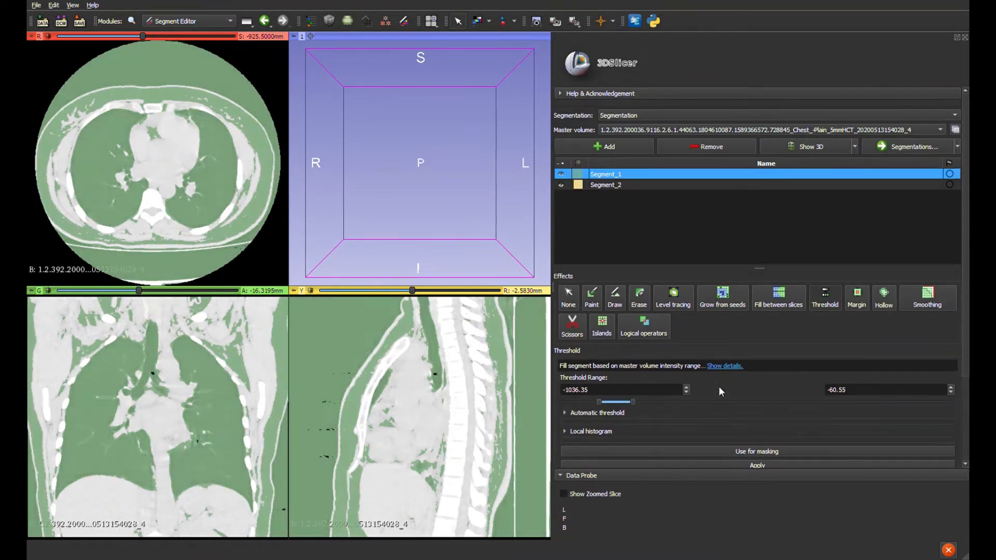
pyautogui.scroll(-5, 718, 388)
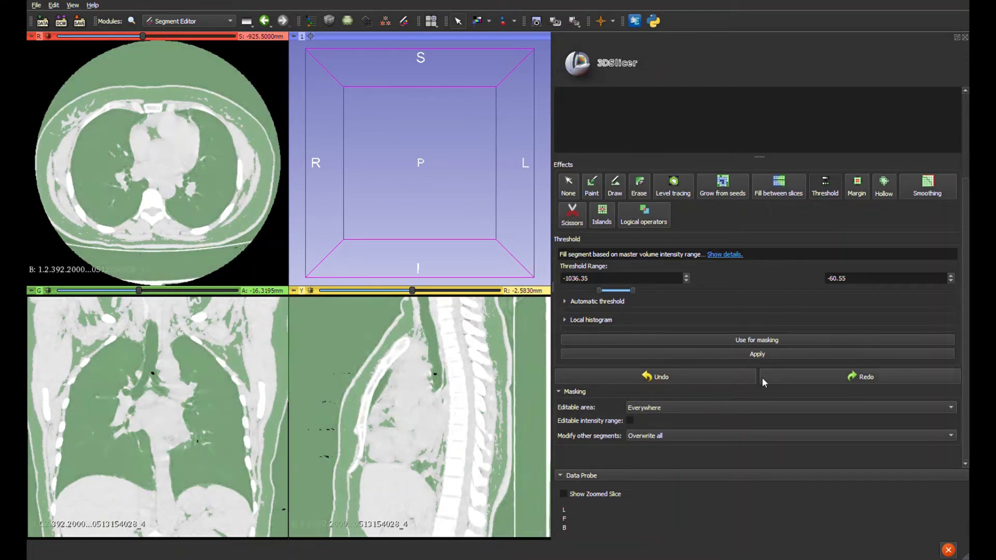
pyautogui.scroll(4, 622, 319)
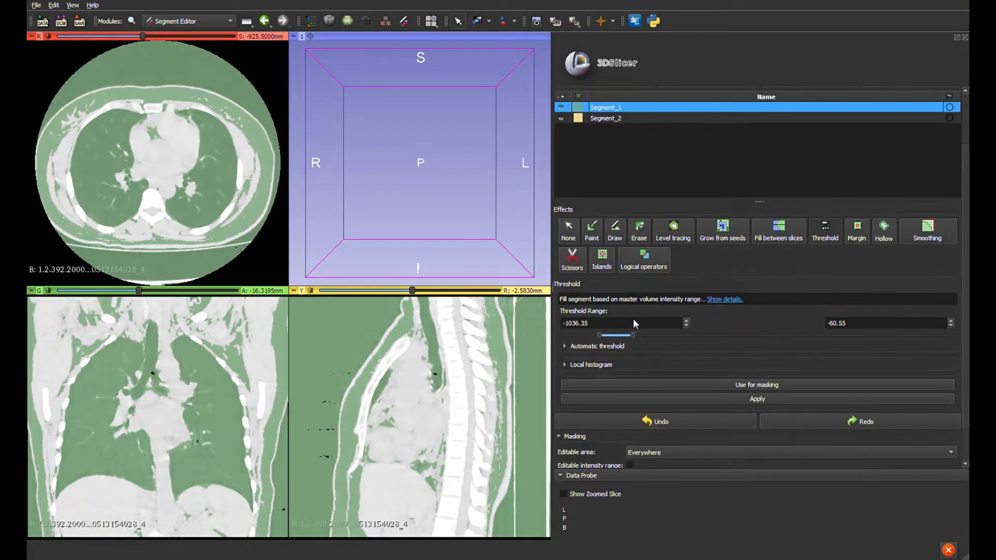
pyautogui.scroll(-4, 706, 414)
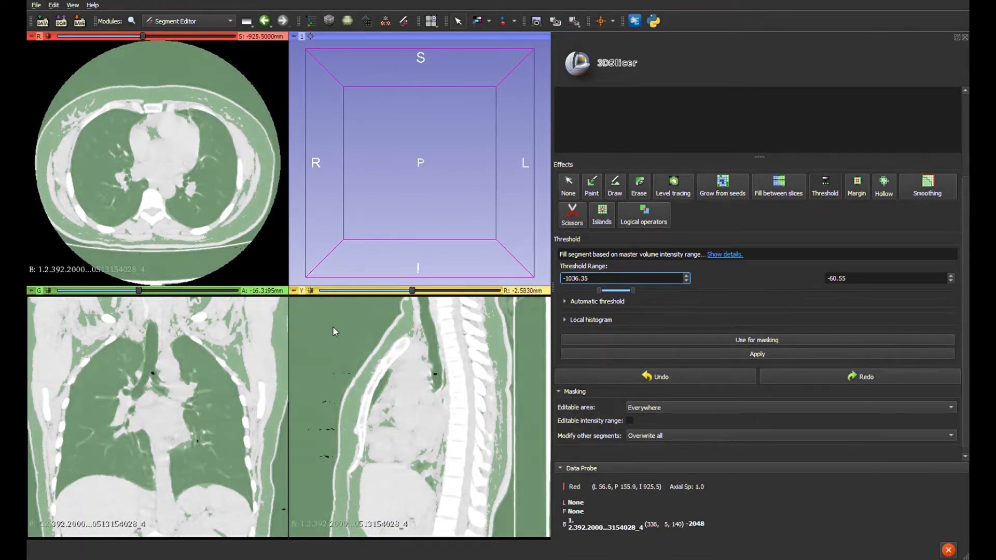
pyautogui.click(755, 355)
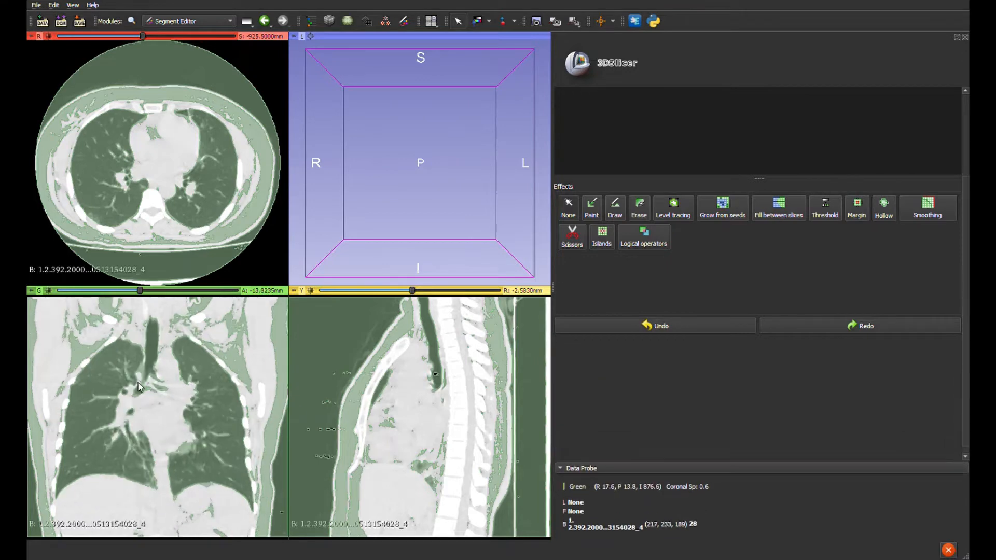
# Step: Review the filled Segment_1 across the coronal slices to check which regions it covers
pyautogui.scroll(-12, 138, 383)
pyautogui.scroll(20, 137, 382)
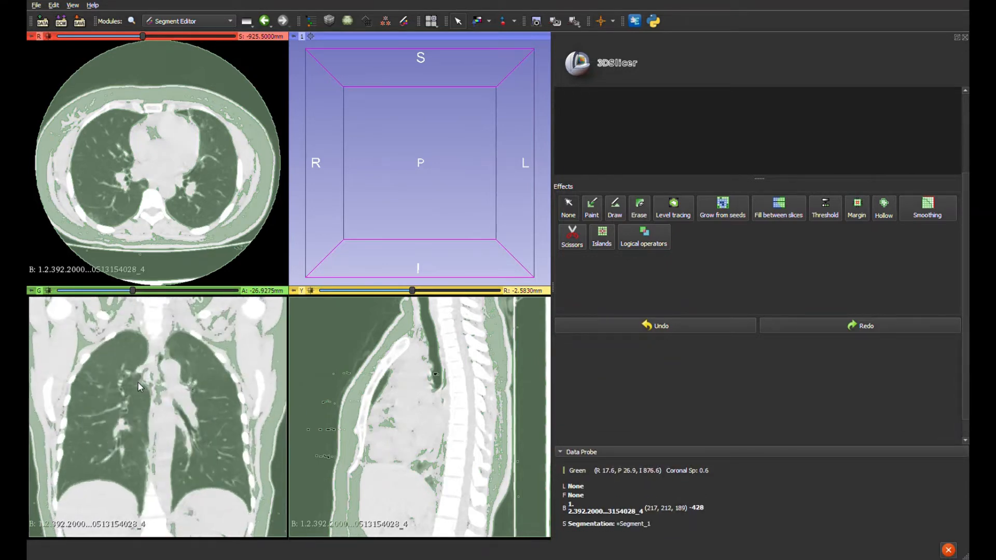
pyautogui.scroll(20, 138, 383)
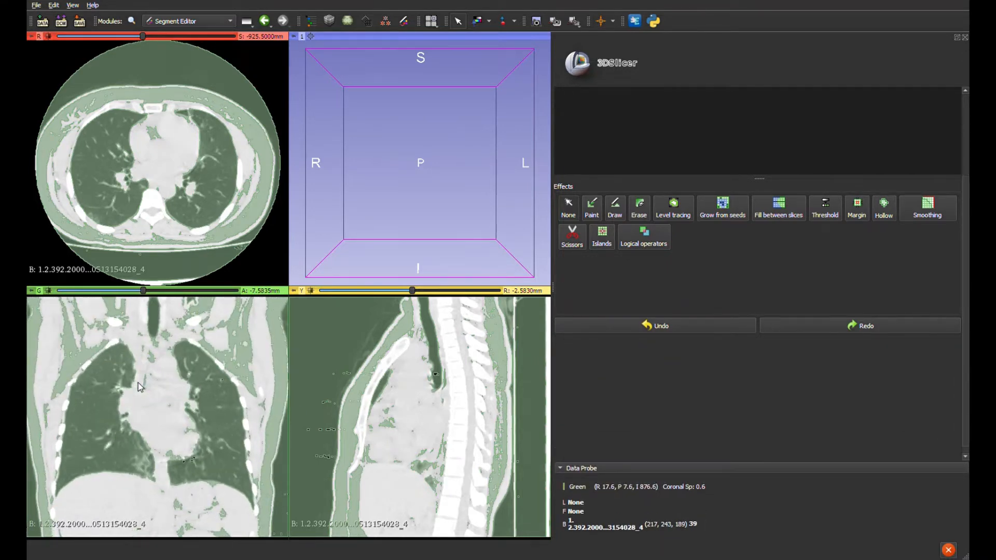
pyautogui.scroll(-14, 138, 383)
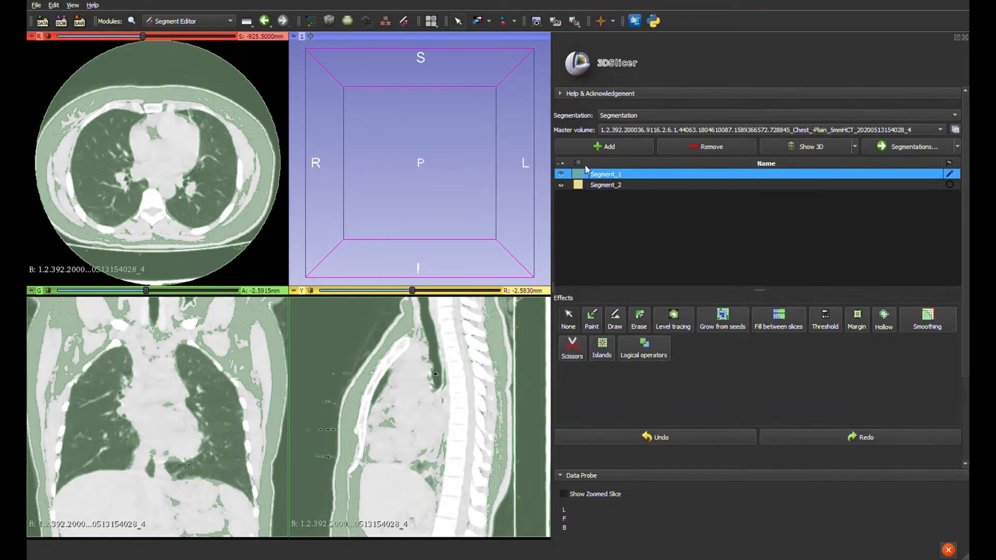
pyautogui.scroll(5, 209, 352)
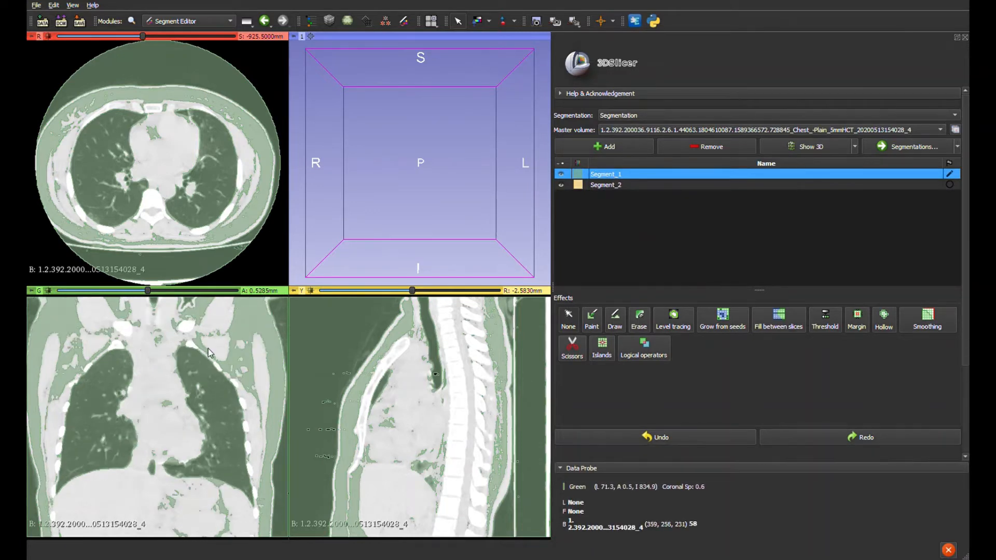
pyautogui.scroll(1, 181, 372)
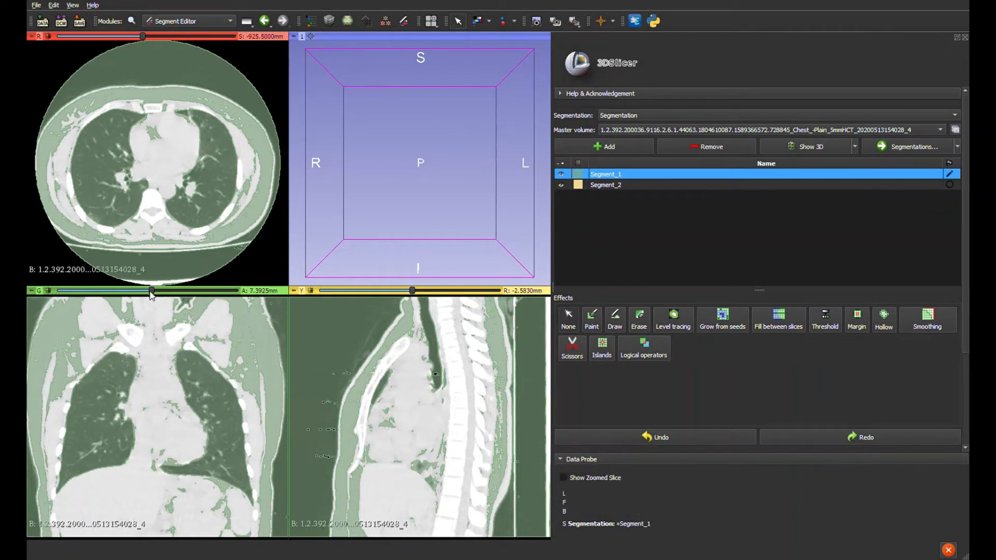
pyautogui.moveTo(151, 291); pyautogui.dragTo(127, 290)
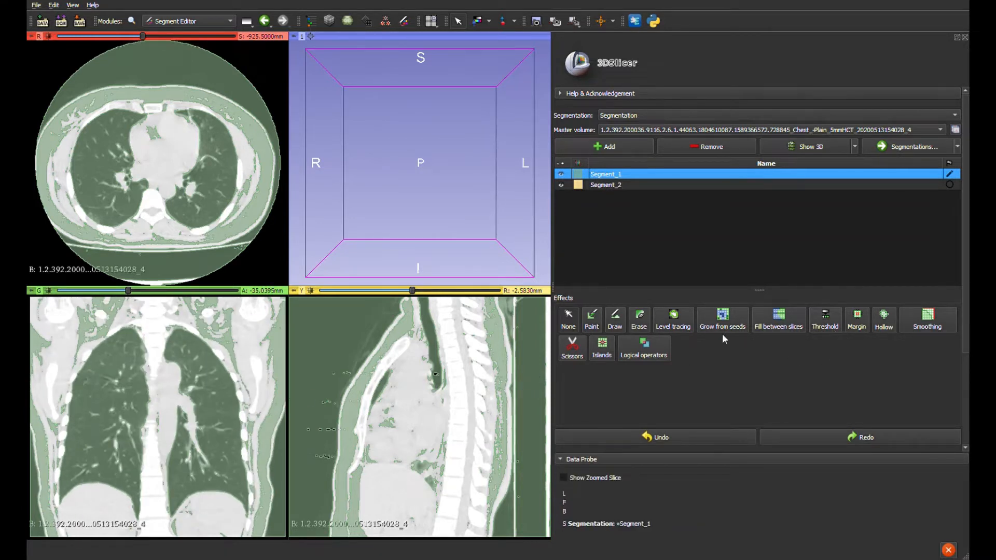
# Step: Try to isolate the lungs in Segment_1 with Islands set to Keep selected island, and check the coronal slices
pyautogui.click(603, 348)
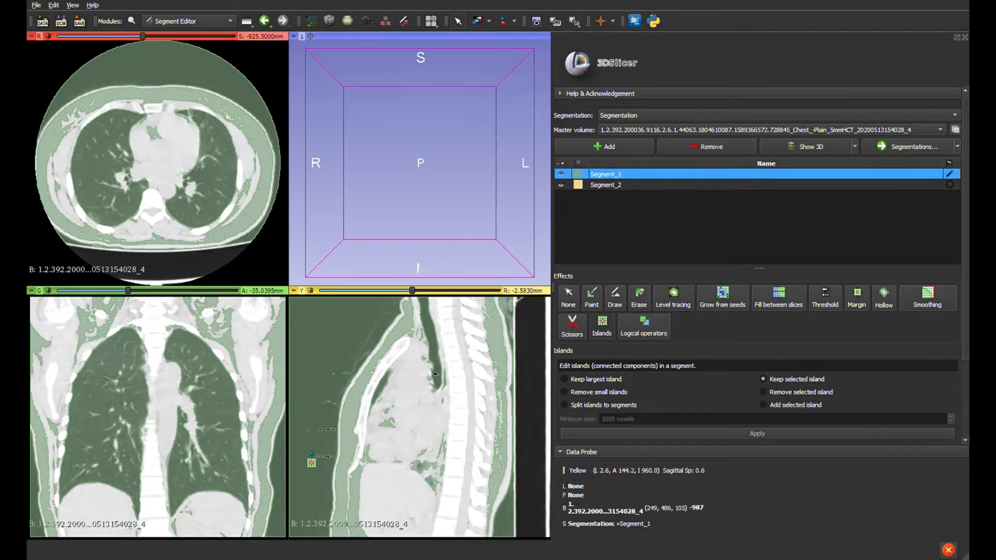
pyautogui.scroll(8, 222, 445)
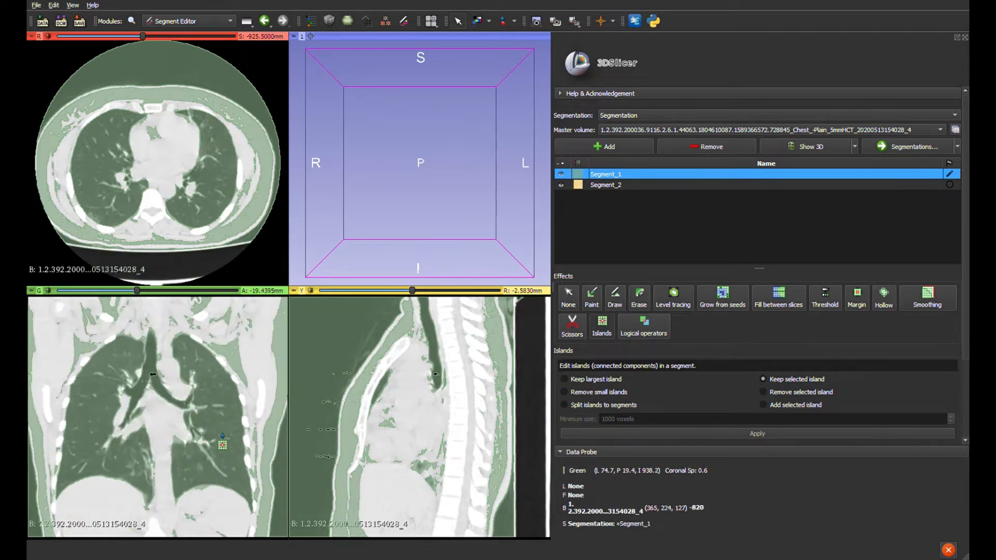
pyautogui.scroll(-8, 222, 445)
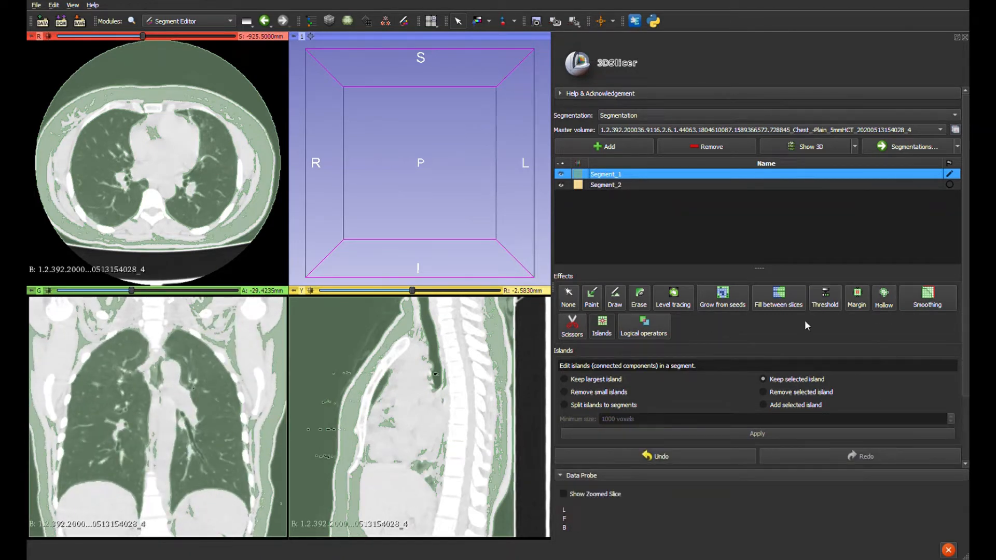
# Step: Restart the Threshold effect on Segment_1 and set its intensity range to -958.44 to -93.94
pyautogui.click(831, 307)
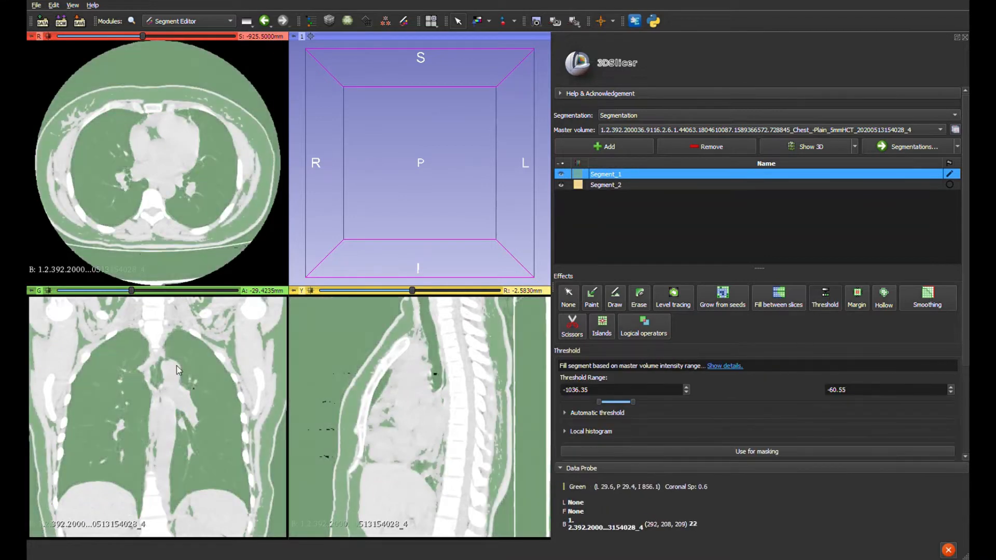
pyautogui.scroll(3, 201, 368)
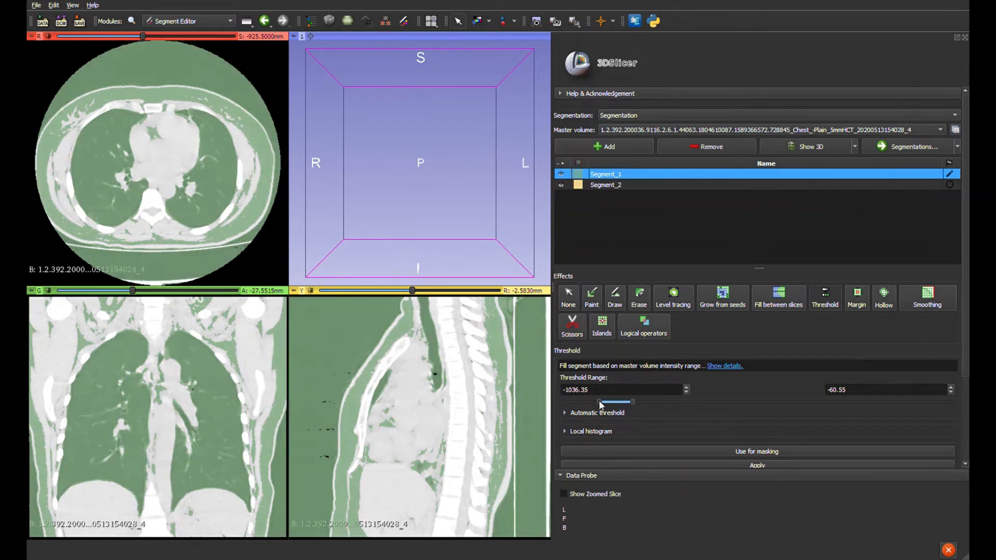
pyautogui.moveTo(600, 405); pyautogui.dragTo(606, 403)
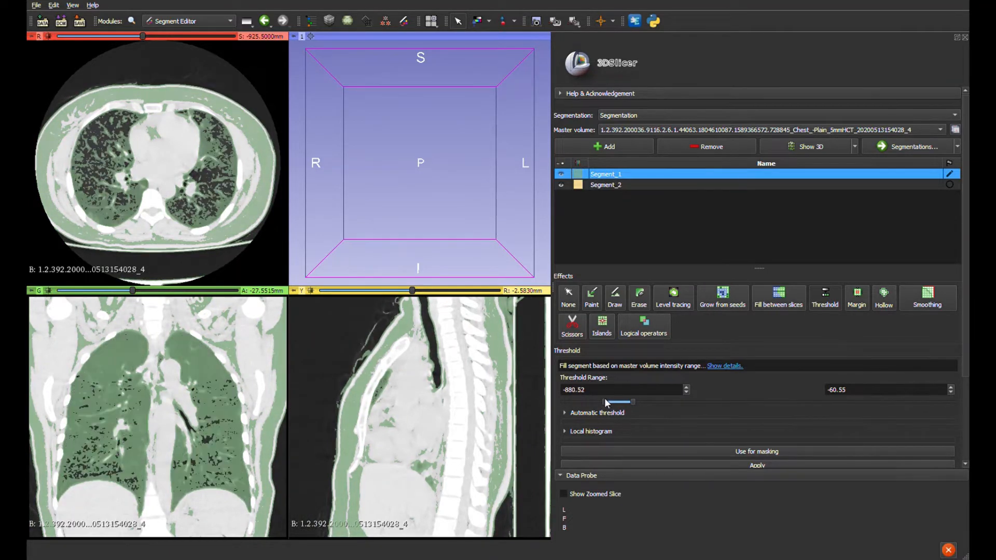
pyautogui.moveTo(606, 397); pyautogui.dragTo(601, 398)
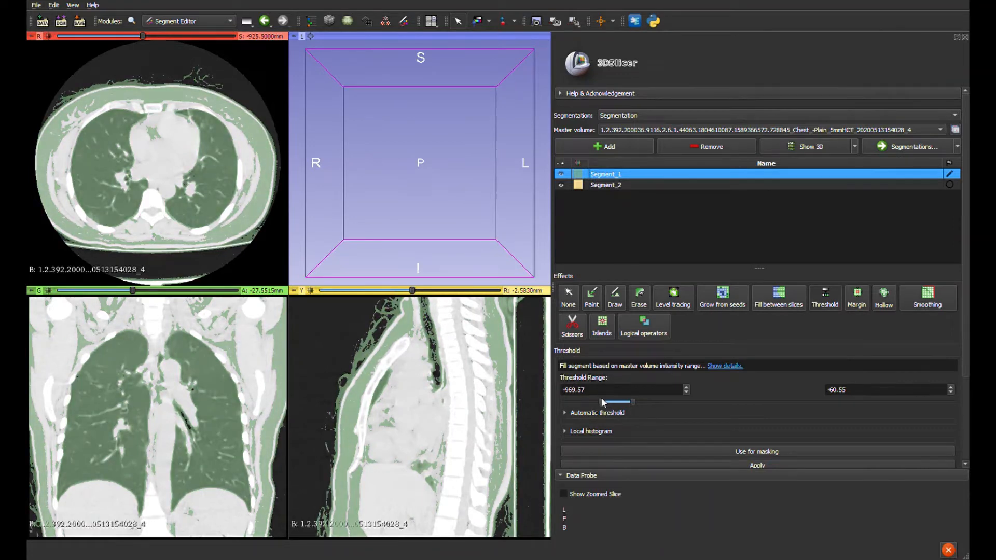
pyautogui.moveTo(601, 397); pyautogui.dragTo(602, 397)
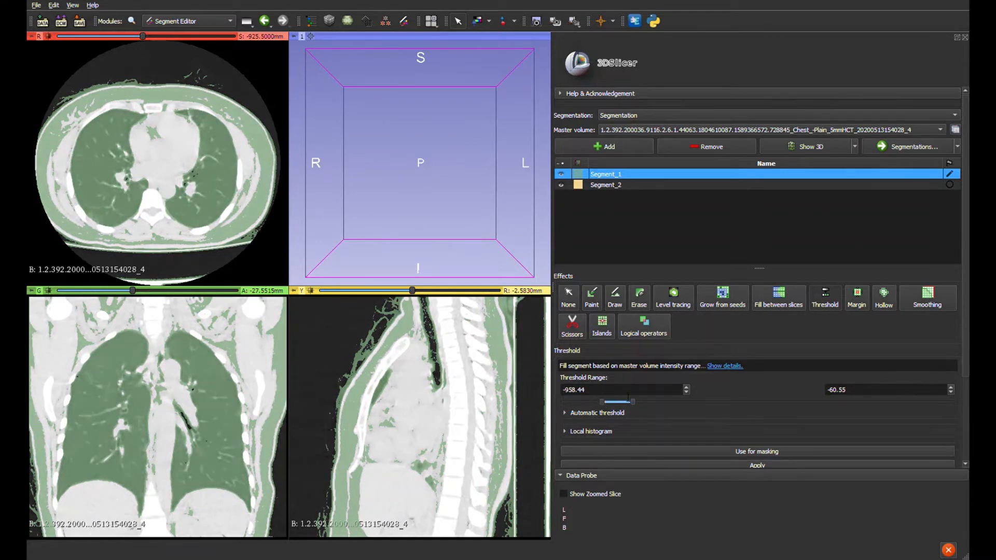
pyautogui.moveTo(633, 398); pyautogui.dragTo(628, 398)
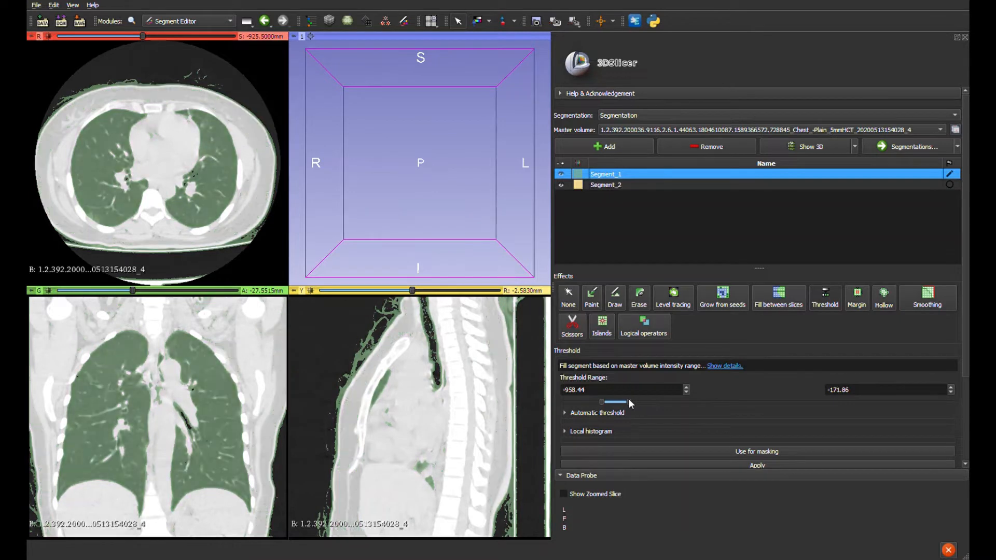
pyautogui.moveTo(629, 399); pyautogui.dragTo(630, 398)
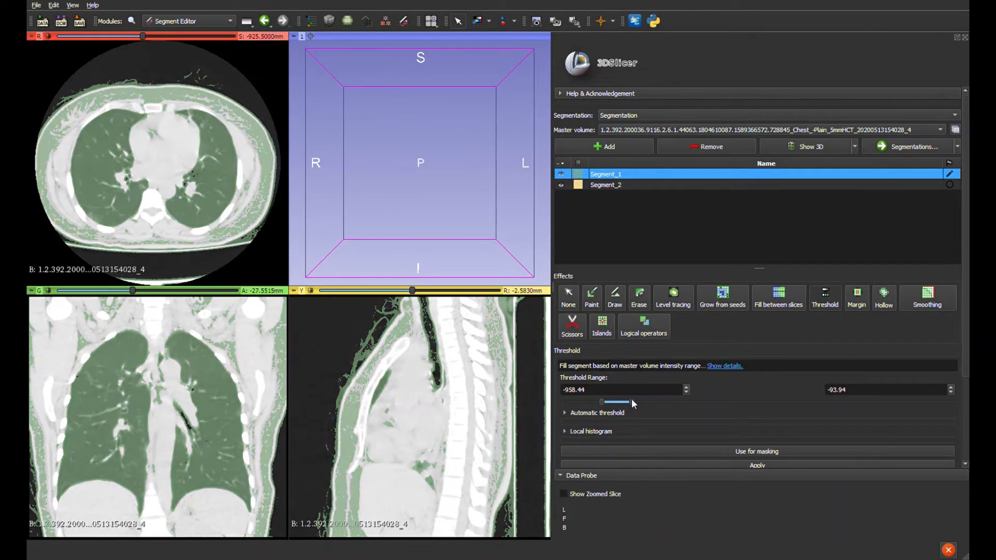
# Step: Check the threshold preview across the coronal slices and apply it to Segment_1
pyautogui.scroll(-15, 137, 406)
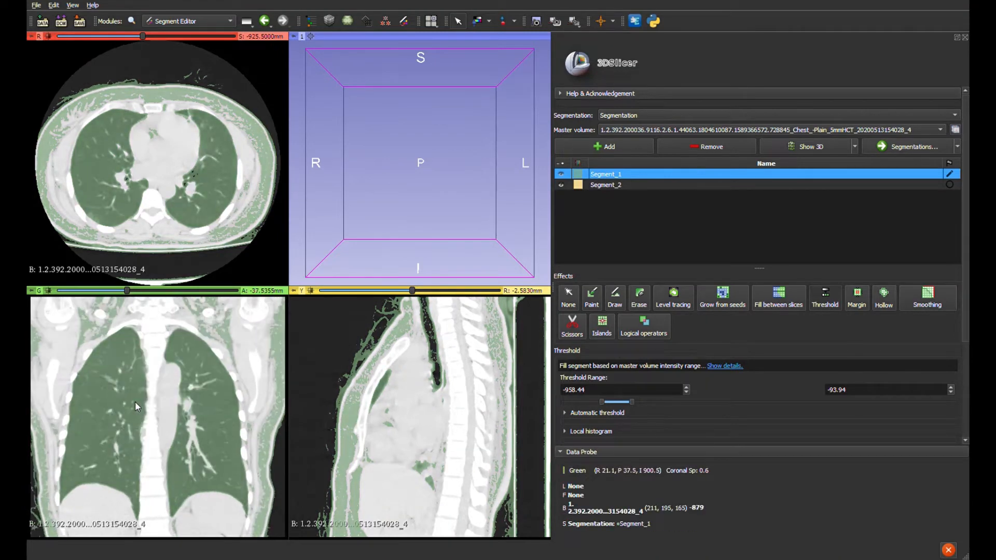
pyautogui.scroll(2, 135, 400)
pyautogui.scroll(20, 138, 398)
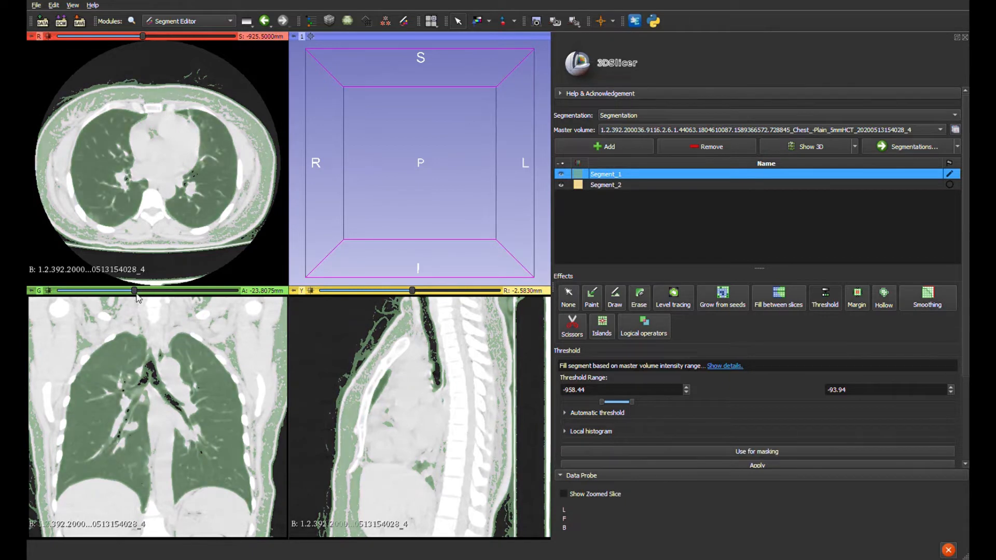
pyautogui.moveTo(136, 298)
pyautogui.mouseDown()
pyautogui.moveTo(113, 299)
pyautogui.moveTo(156, 296)
pyautogui.mouseUp()
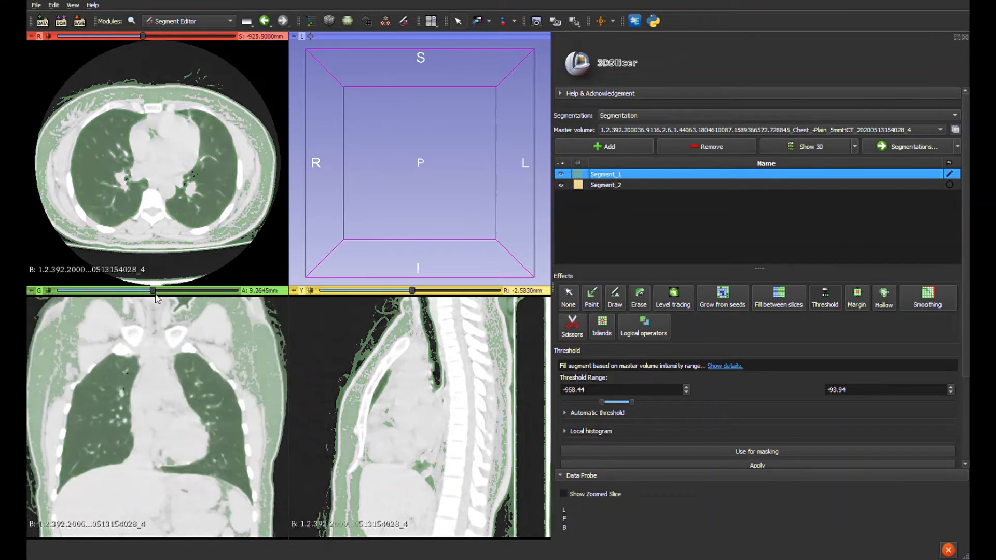
pyautogui.scroll(-2, 773, 435)
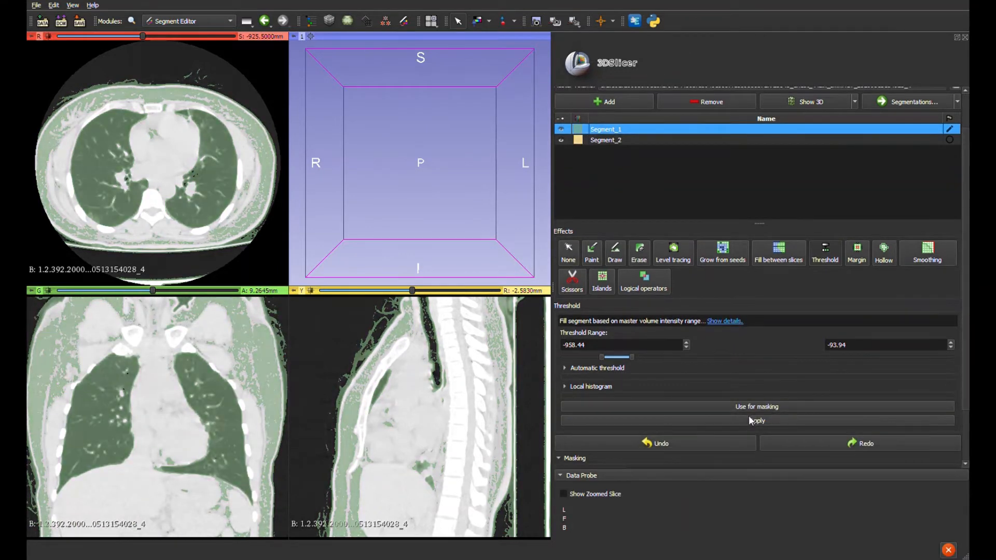
pyautogui.click(750, 420)
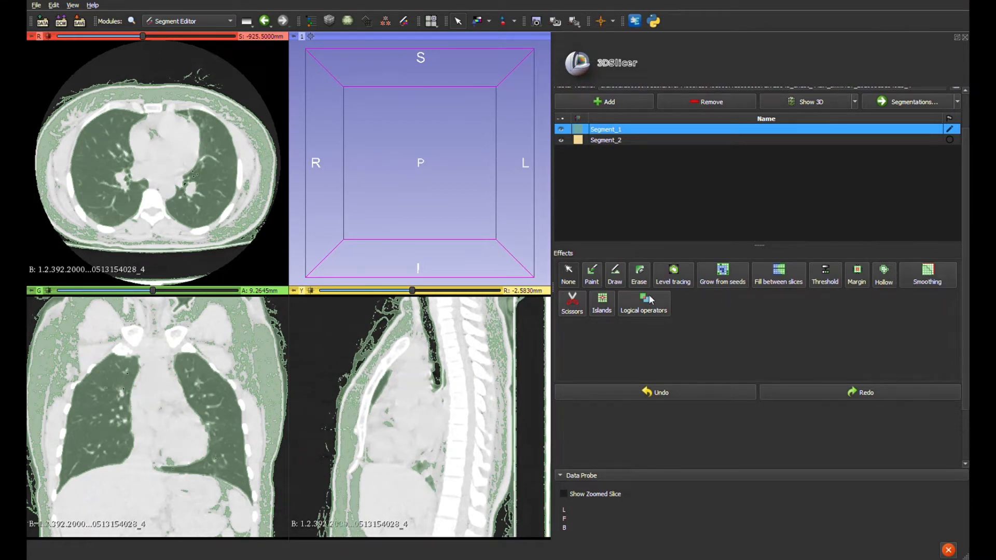
# Step: Try again to separate the lungs from the body surface by keeping the selected lung island on a coronal slice
pyautogui.click(600, 302)
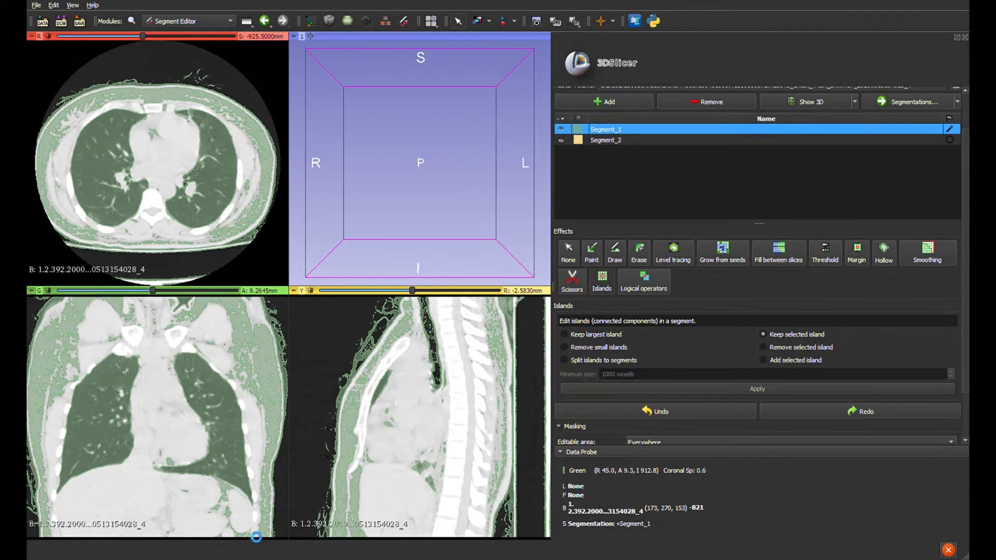
pyautogui.click(235, 466)
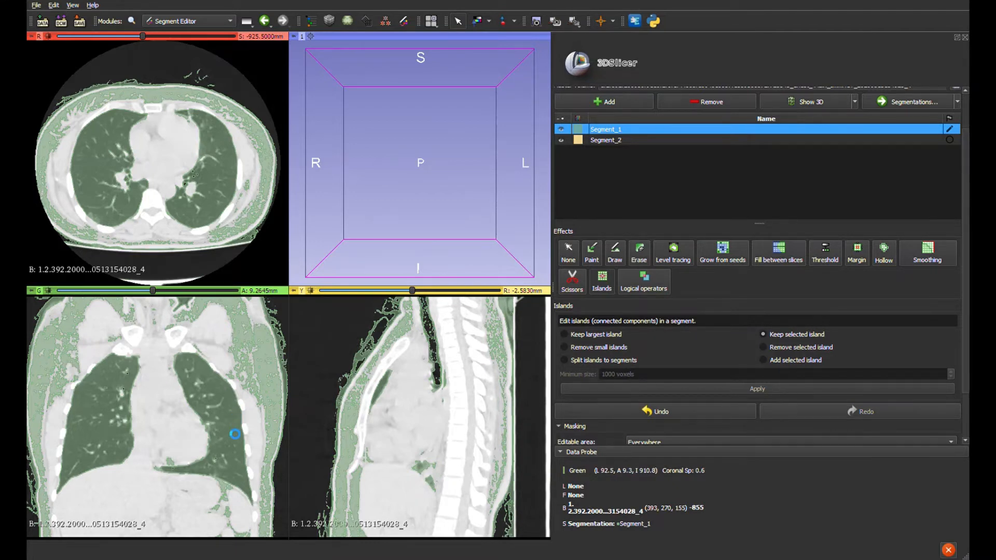
pyautogui.scroll(-1, 235, 435)
pyautogui.scroll(20, 235, 437)
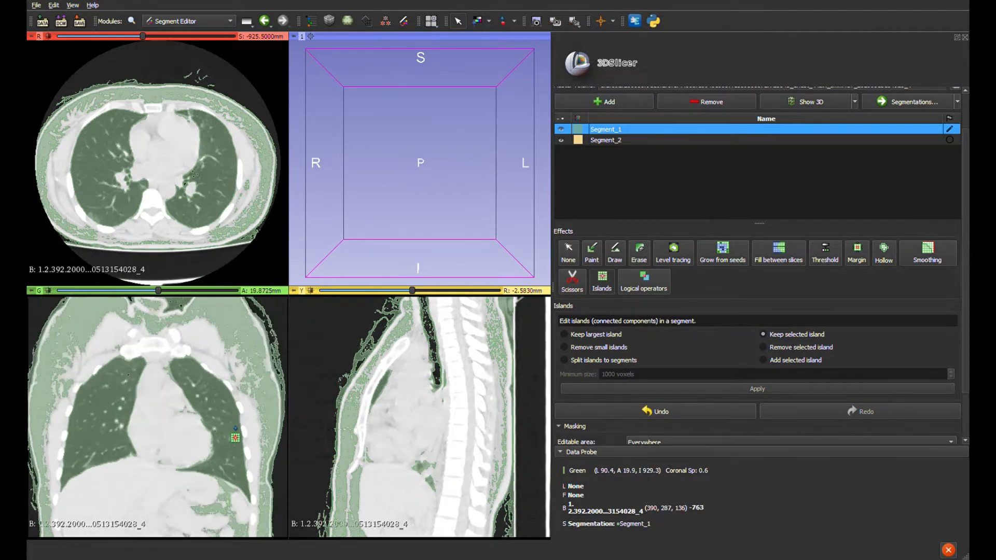
pyautogui.scroll(-8, 235, 438)
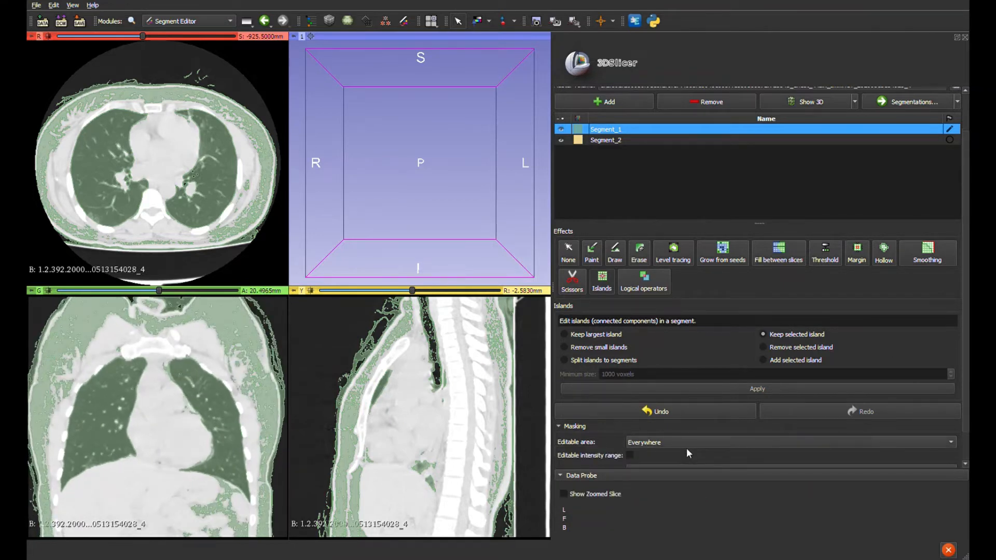
# Step: Return to Threshold and set the intensity range to -1036.35 to -171.86, checking lung and airway coverage on coronal slices
pyautogui.click(826, 251)
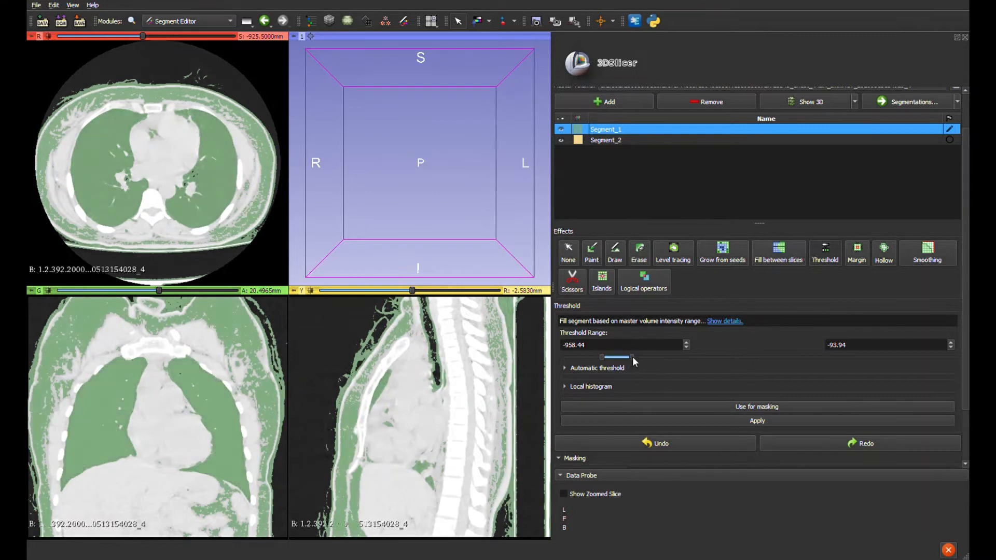
pyautogui.moveTo(599, 356); pyautogui.dragTo(628, 358)
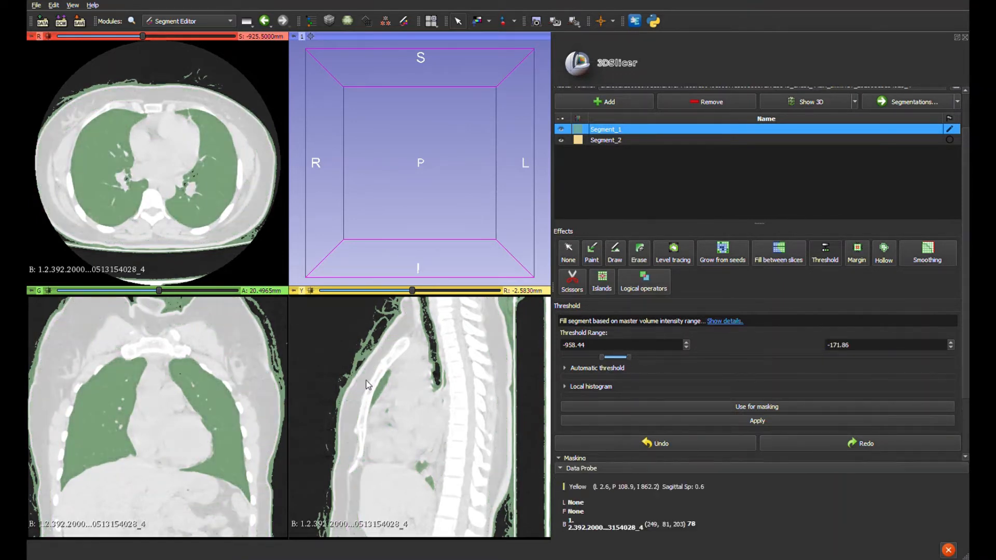
pyautogui.scroll(-13, 230, 393)
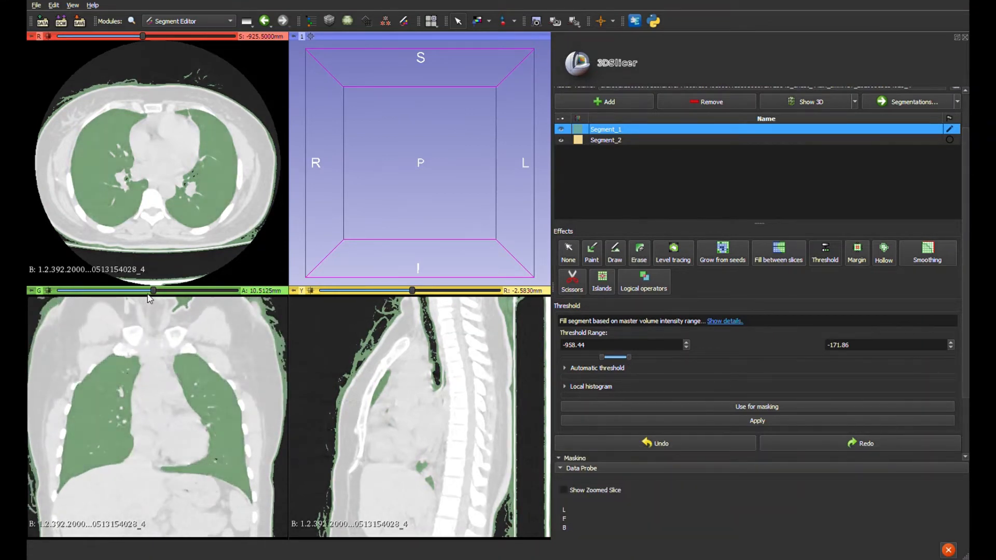
pyautogui.moveTo(155, 291)
pyautogui.mouseDown()
pyautogui.moveTo(171, 292)
pyautogui.moveTo(132, 301)
pyautogui.moveTo(166, 300)
pyautogui.moveTo(141, 299)
pyautogui.mouseUp()
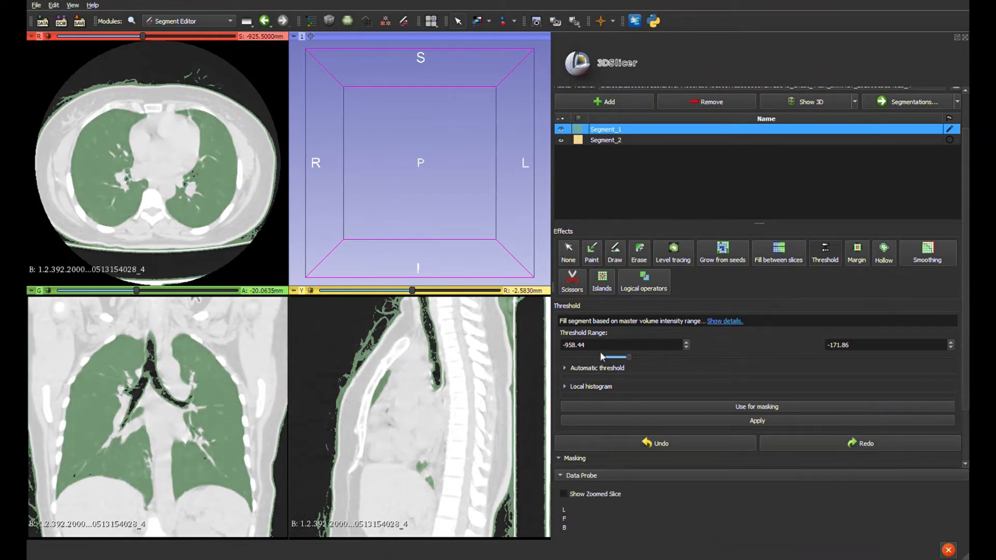
pyautogui.moveTo(601, 358); pyautogui.dragTo(599, 357)
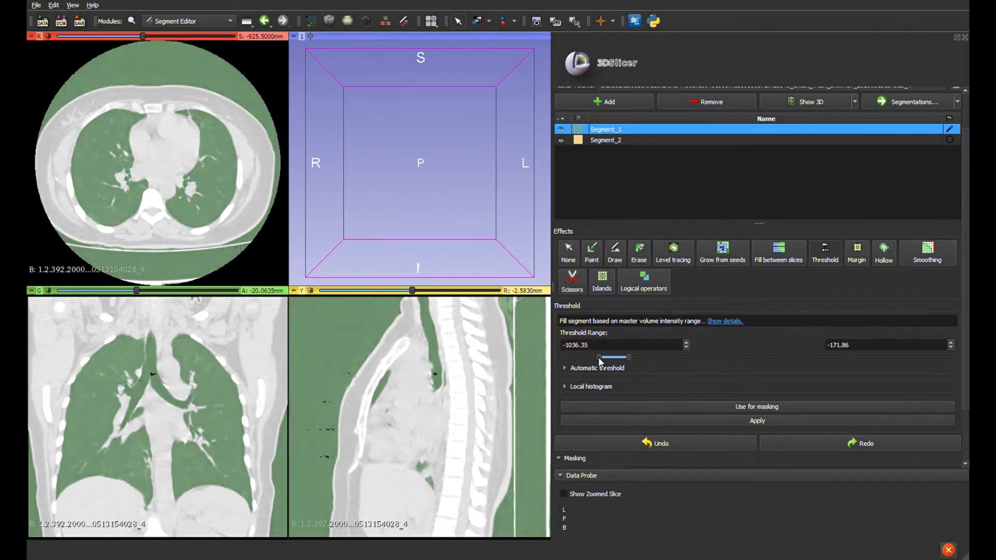
# Step: Check the preview on a more posterior coronal slice and apply the threshold to refill Segment_1
pyautogui.click(575, 348)
pyautogui.click(850, 346)
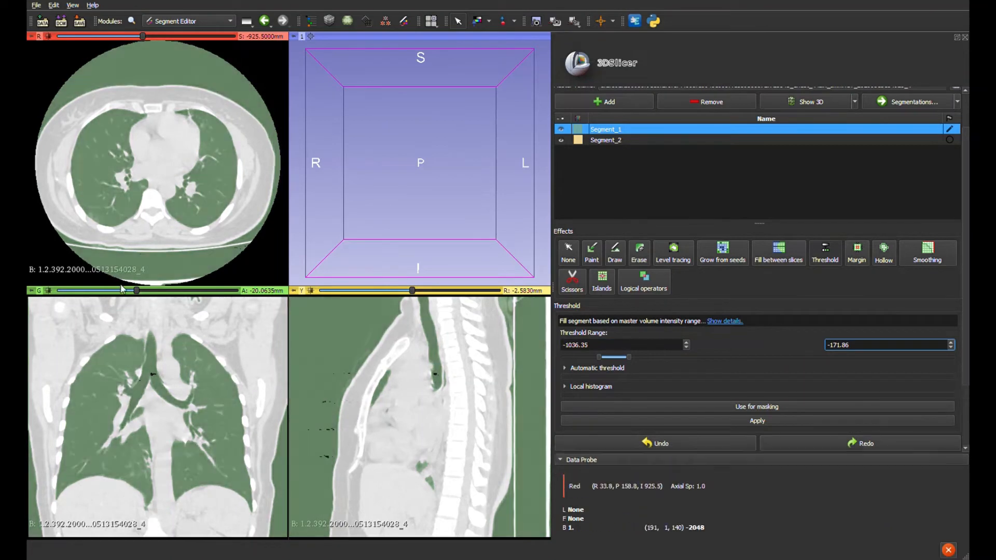
pyautogui.moveTo(136, 290)
pyautogui.mouseDown()
pyautogui.moveTo(145, 291)
pyautogui.moveTo(125, 295)
pyautogui.mouseUp()
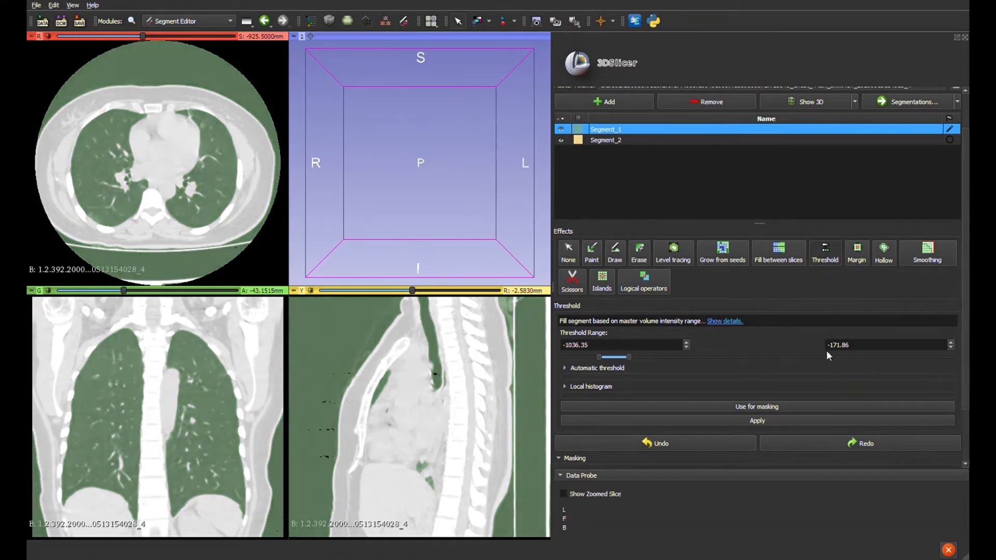
pyautogui.click(622, 345)
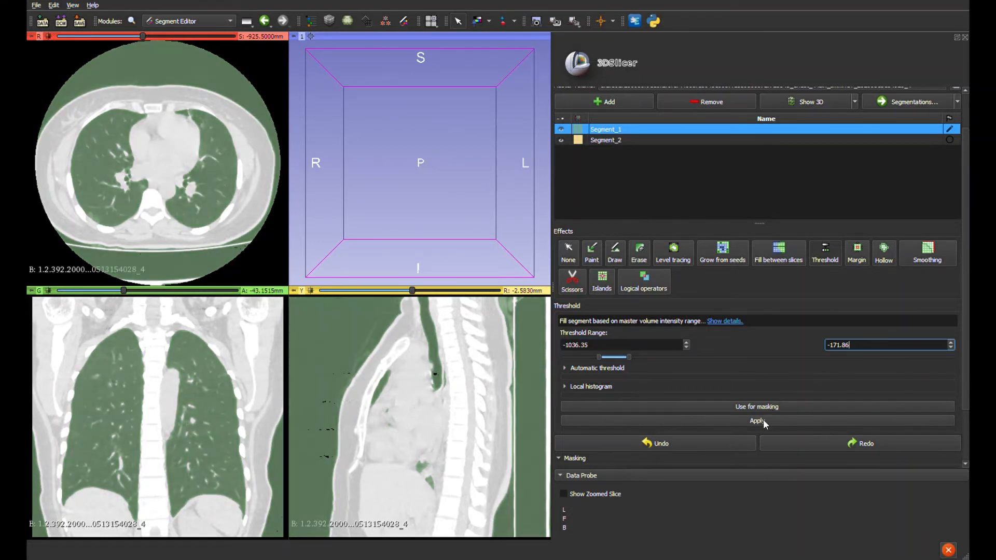
pyautogui.click(763, 420)
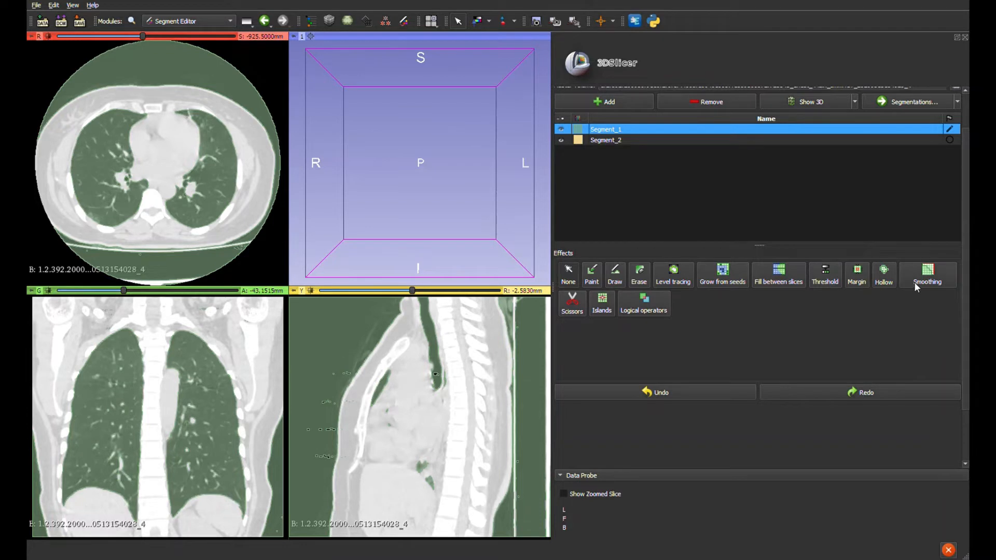
# Step: Keep only the lung island of Segment_1 using Keep selected island, and review it across the coronal slices
pyautogui.click(603, 302)
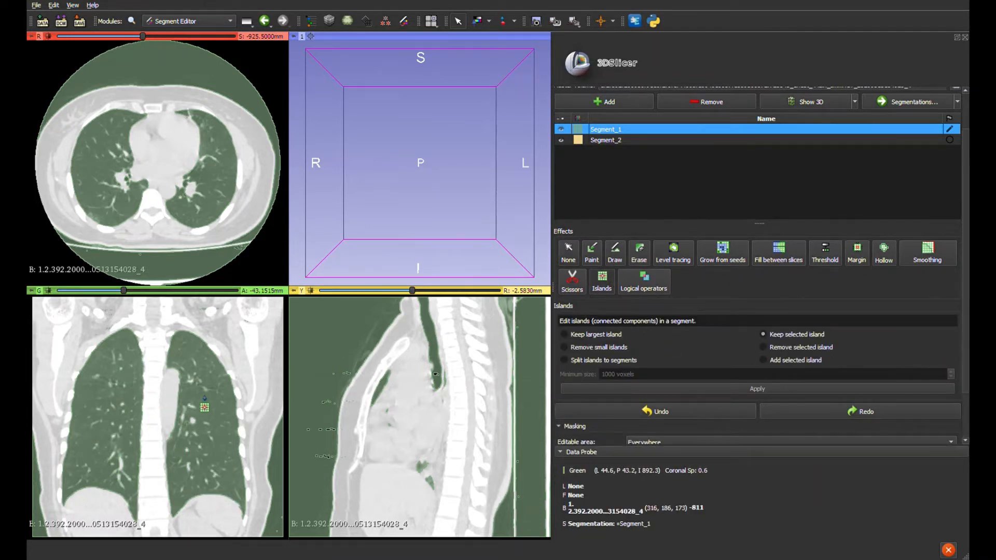
pyautogui.click(244, 422)
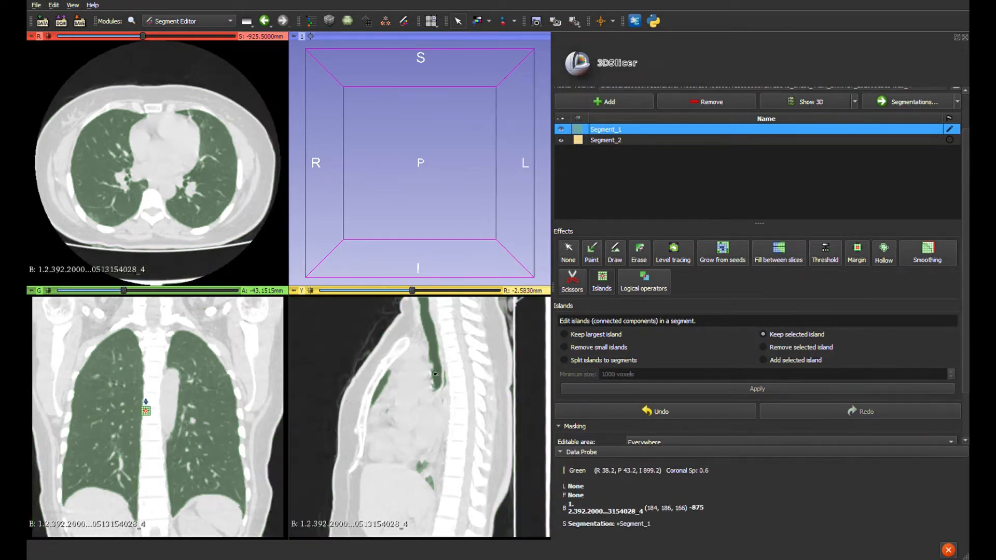
pyautogui.moveTo(124, 291); pyautogui.dragTo(134, 291)
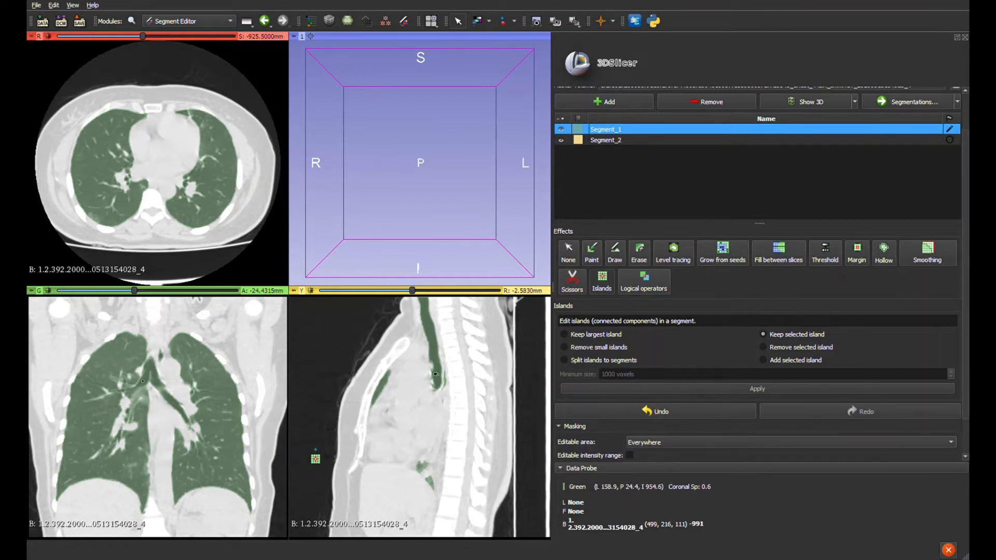
pyautogui.scroll(10, 228, 433)
pyautogui.scroll(9, 228, 433)
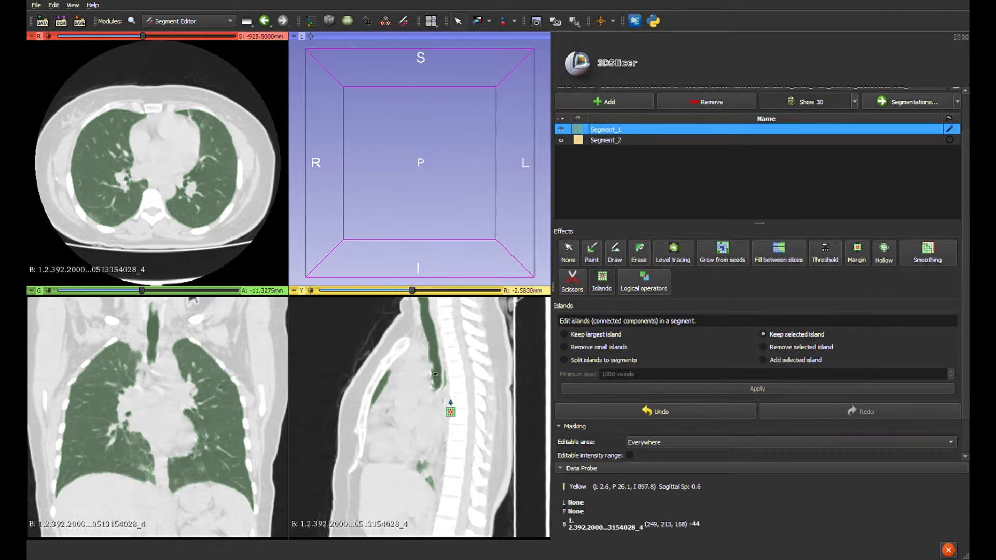
# Step: Show Segment_1 in 3D and bring the lung model to the centre of the 3D view
pyautogui.scroll(5, 451, 164)
pyautogui.scroll(-10, 451, 164)
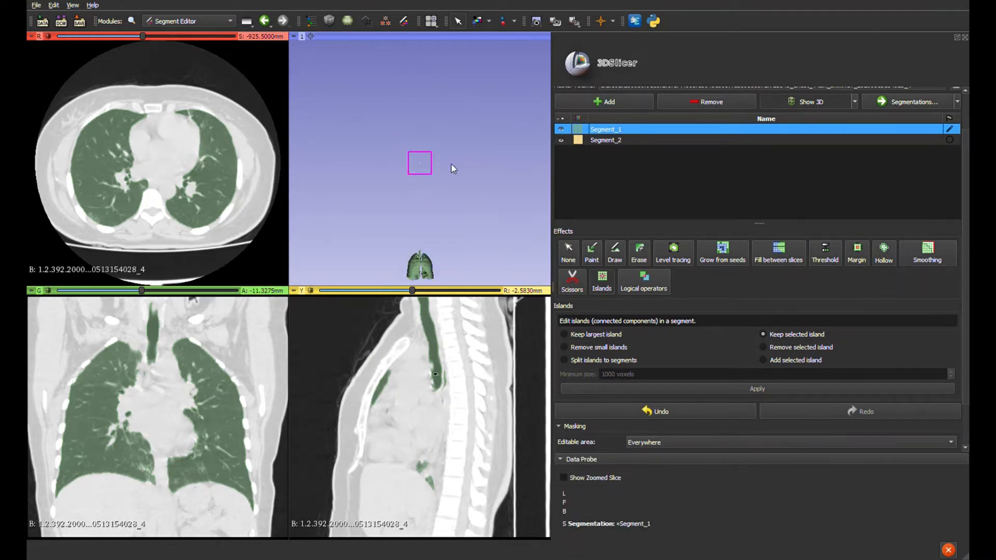
pyautogui.scroll(5, 451, 164)
pyautogui.scroll(-8, 450, 162)
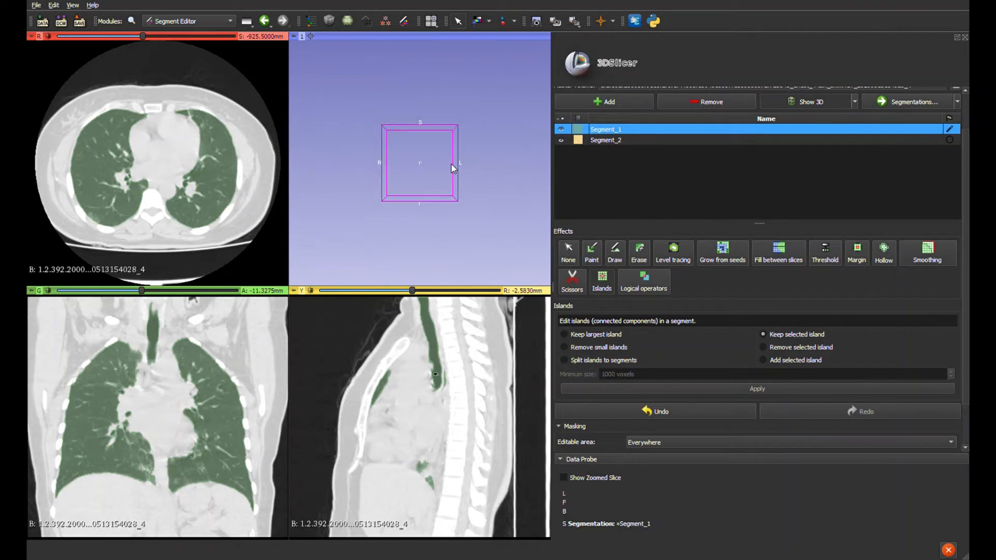
pyautogui.moveTo(423, 216); pyautogui.dragTo(409, 176, button='middle')
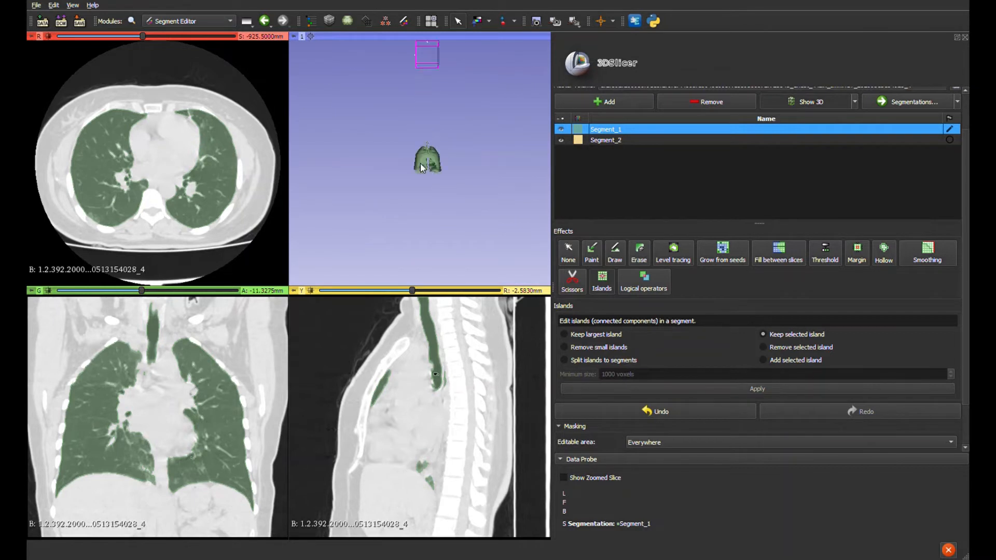
# Step: Enlarge the lung model in the 3D view and rotate it to inspect its surface
pyautogui.scroll(10, 421, 167)
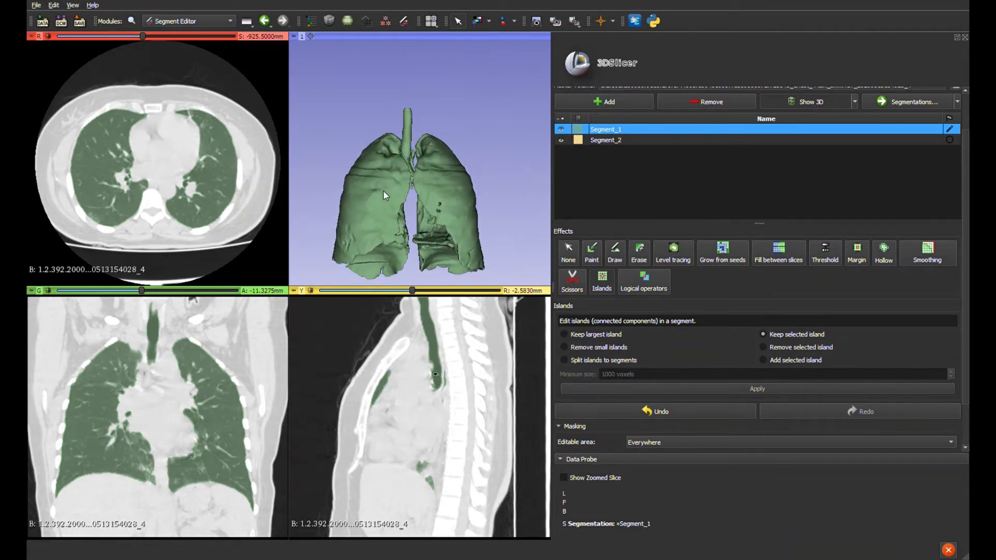
pyautogui.moveTo(384, 191); pyautogui.dragTo(489, 170)
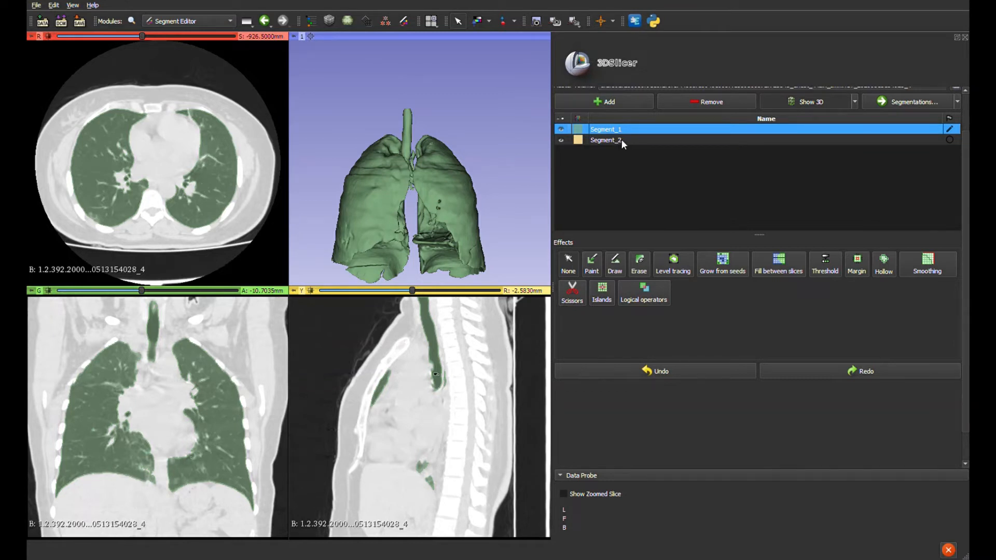
# Step: Hide Segment_1, select Segment_2 and bring the coronal view to a posterior lung slice at about -60.6 mm
pyautogui.click(561, 129)
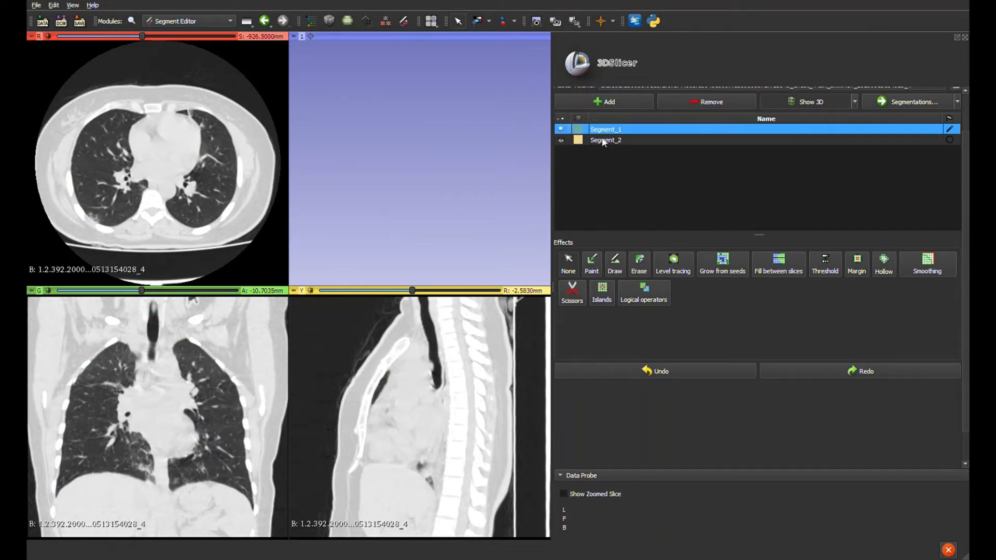
pyautogui.click(616, 140)
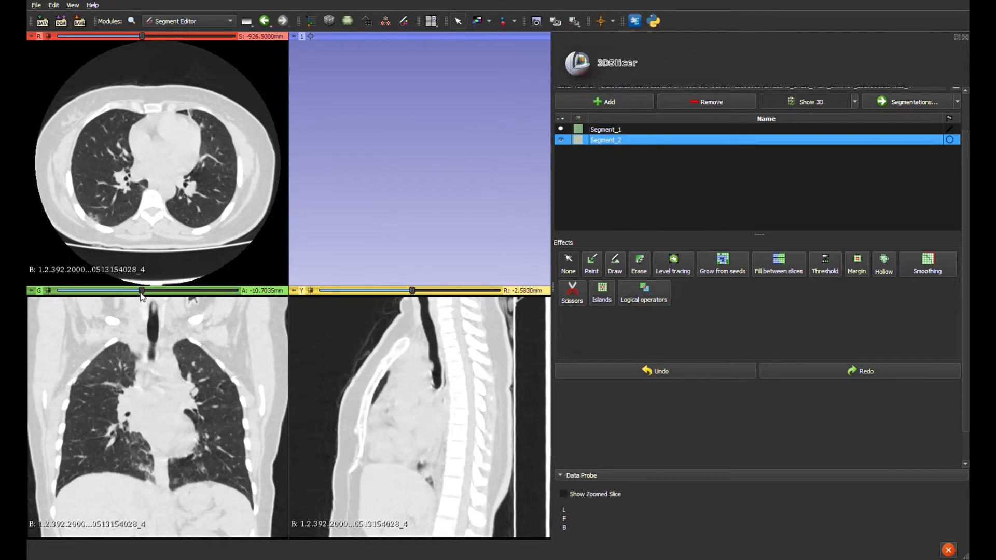
pyautogui.scroll(-4, 143, 295)
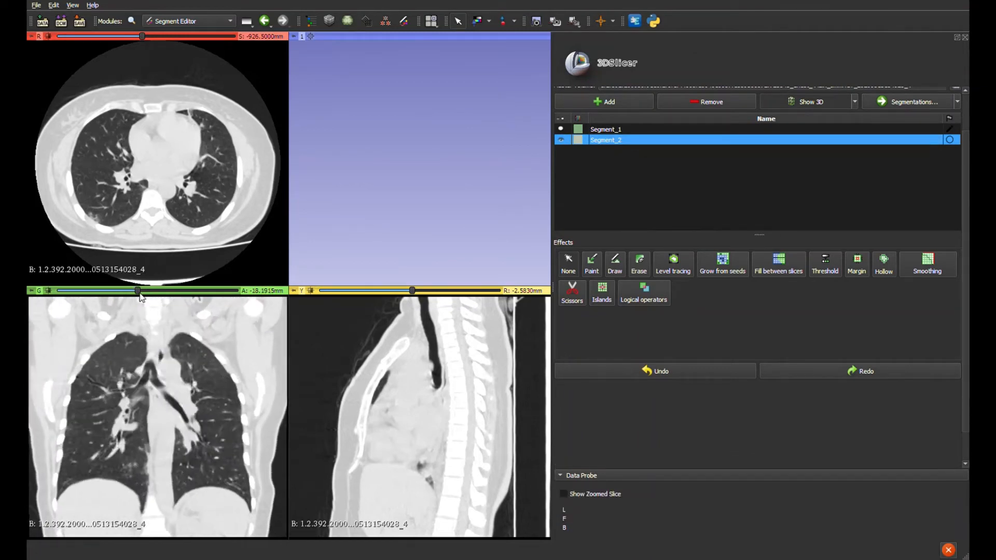
pyautogui.moveTo(145, 294); pyautogui.dragTo(114, 294)
pyautogui.moveTo(113, 293); pyautogui.dragTo(116, 293)
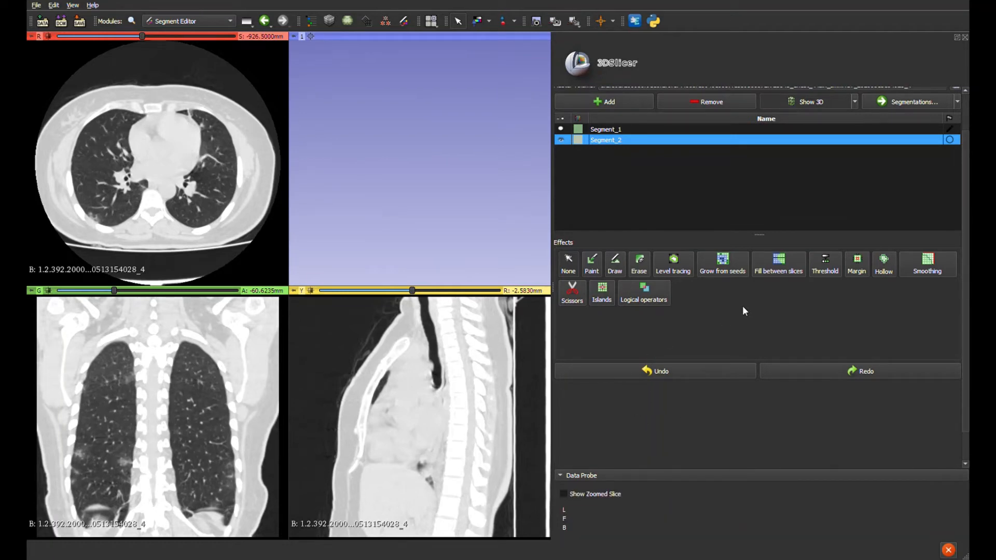
# Step: Set the lower threshold for Segment_2 to -557.72 and compare the coronal slice with and without the preview
pyautogui.click(836, 270)
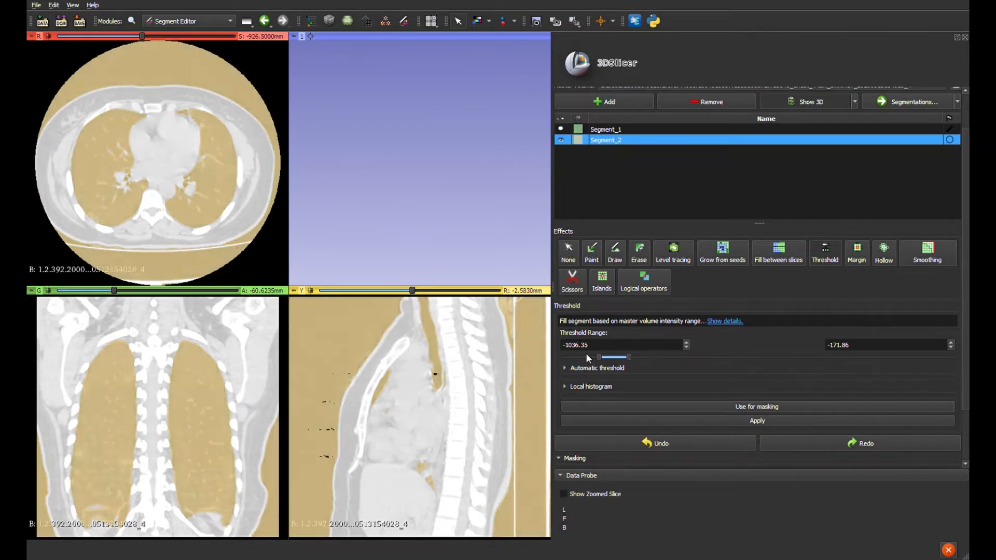
pyautogui.moveTo(600, 357); pyautogui.dragTo(618, 366)
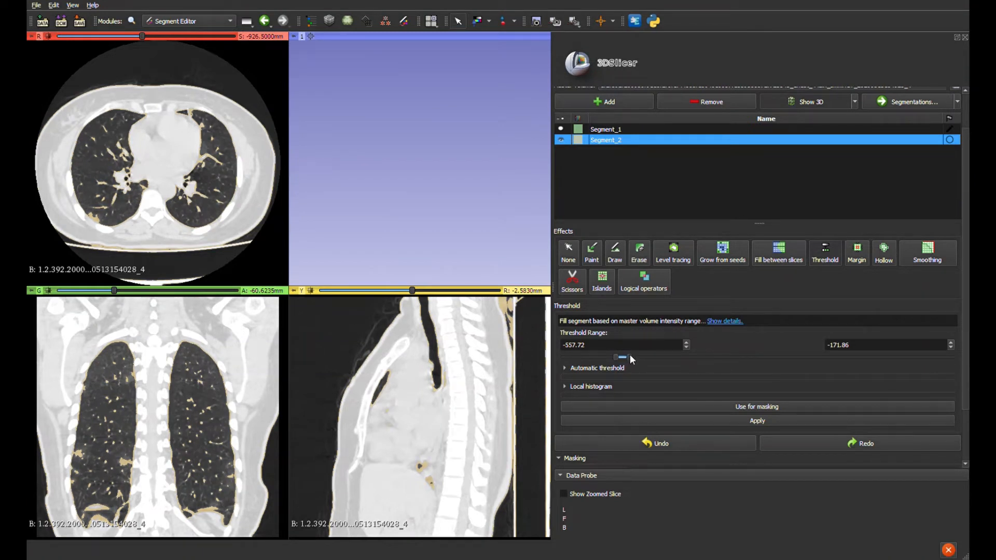
pyautogui.click(571, 253)
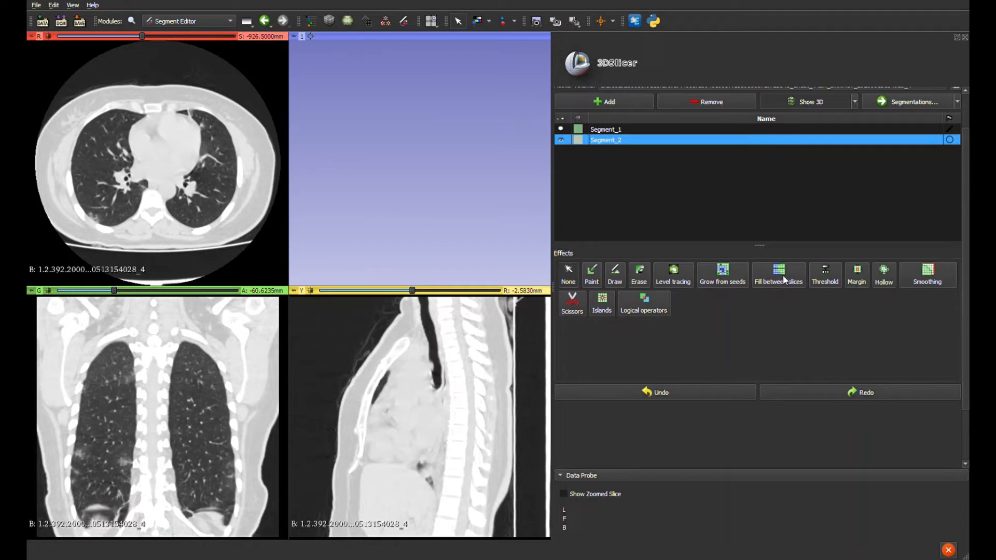
pyautogui.click(829, 275)
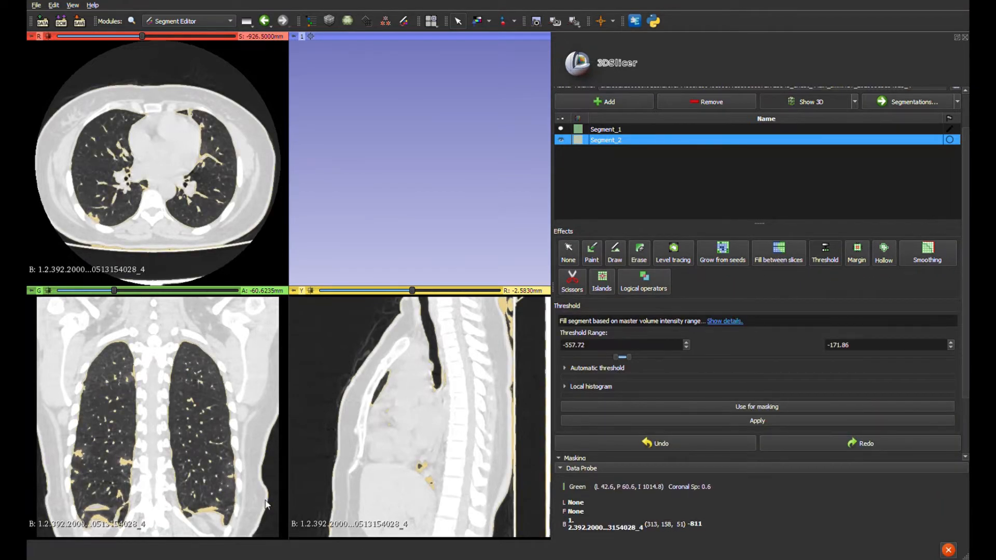
# Step: Examine the highlighted dense areas of the right lung in coronal close-up and in the matching axial and sagittal slices
pyautogui.scroll(-2, 94, 452)
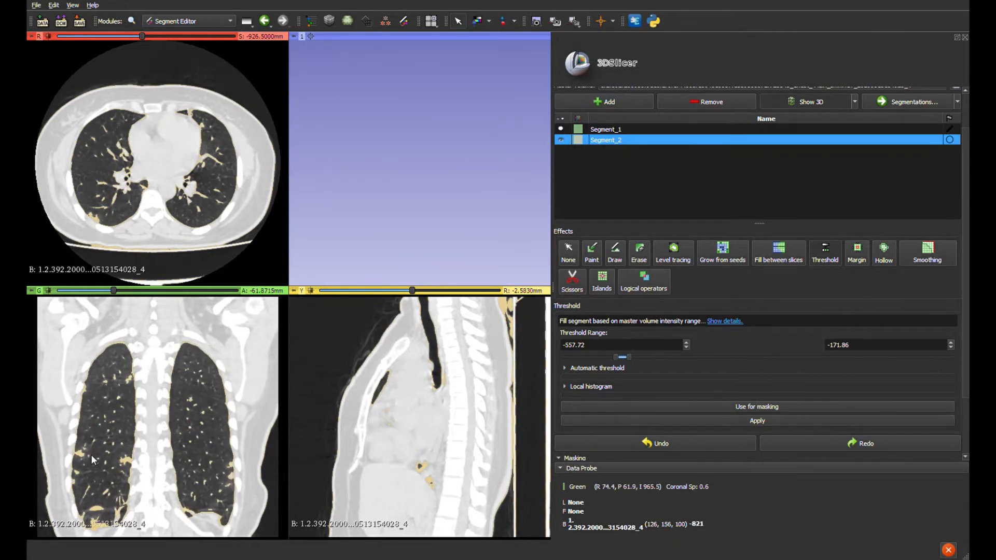
pyautogui.keyDown('ctrl'); pyautogui.scroll(5, 91, 455); pyautogui.keyUp('ctrl')
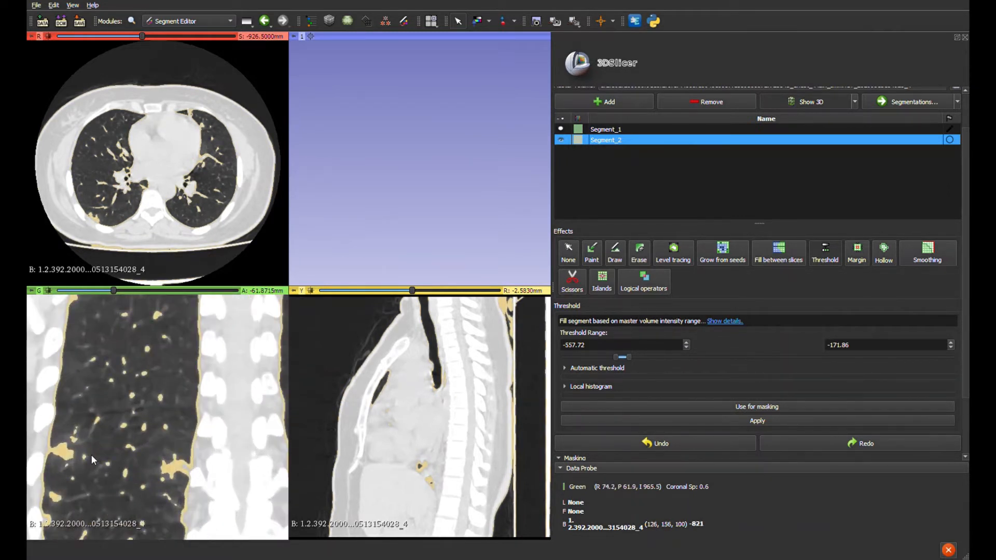
pyautogui.scroll(3, 91, 455)
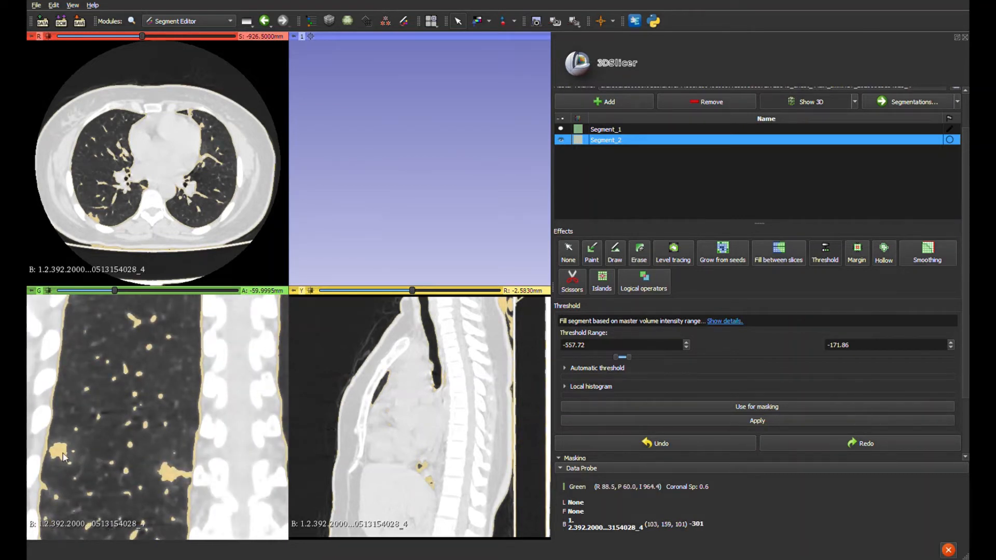
pyautogui.press('shift')
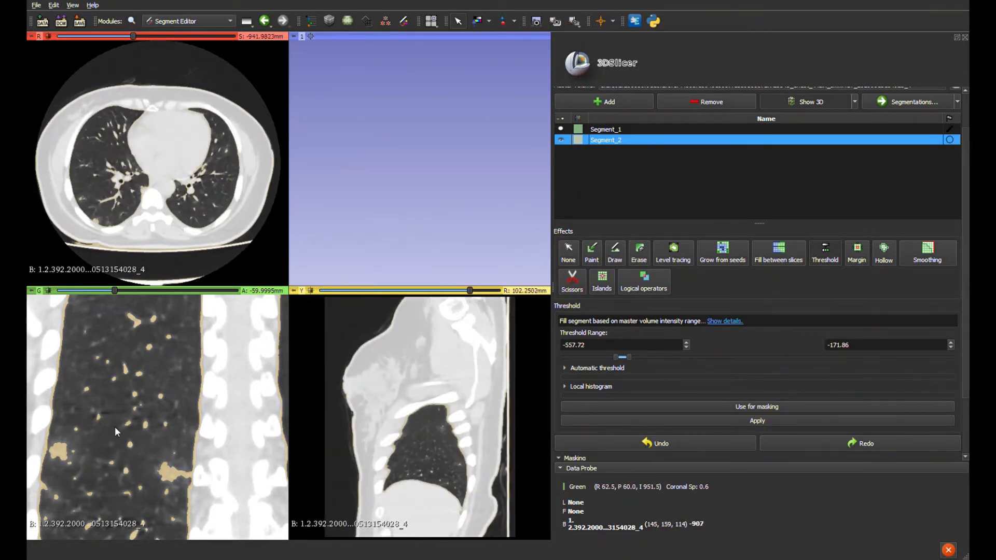
pyautogui.keyDown('ctrl'); pyautogui.scroll(-4, 116, 427); pyautogui.keyUp('ctrl')
pyautogui.keyDown('ctrl'); pyautogui.scroll(5, 115, 427); pyautogui.keyUp('ctrl')
pyautogui.keyDown('ctrl'); pyautogui.scroll(-4, 115, 427); pyautogui.keyUp('ctrl')
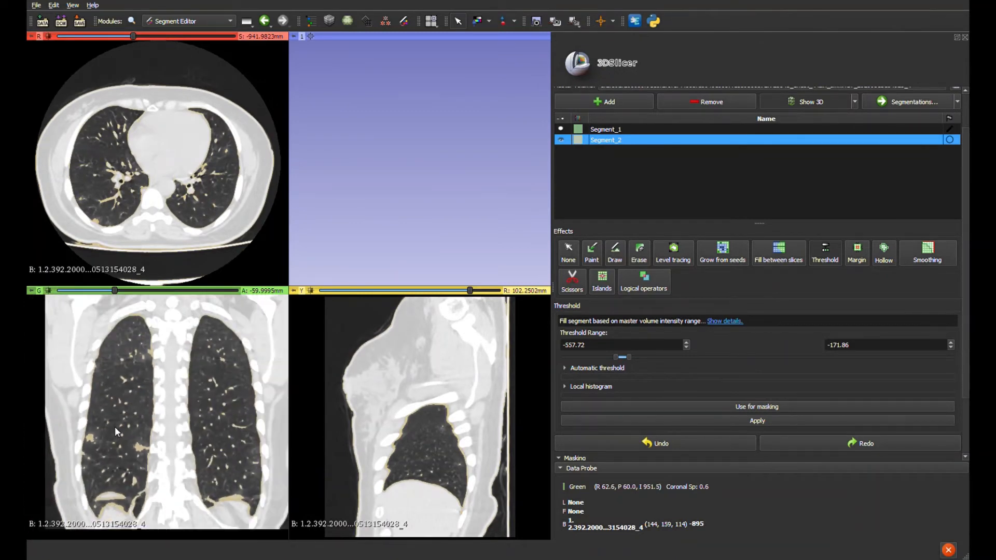
pyautogui.keyDown('ctrl'); pyautogui.scroll(4, 115, 426); pyautogui.keyUp('ctrl')
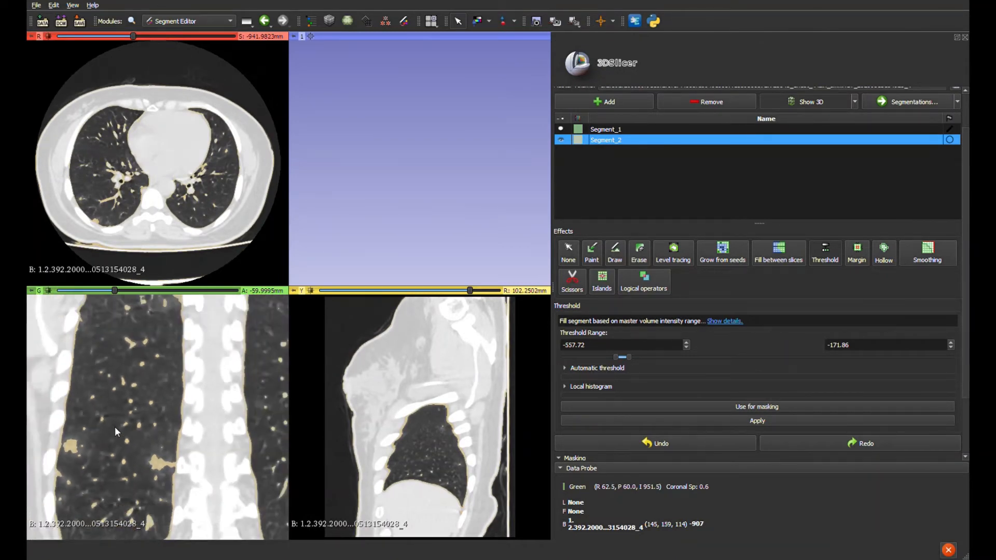
pyautogui.keyDown('ctrl'); pyautogui.scroll(-4, 114, 426); pyautogui.keyUp('ctrl')
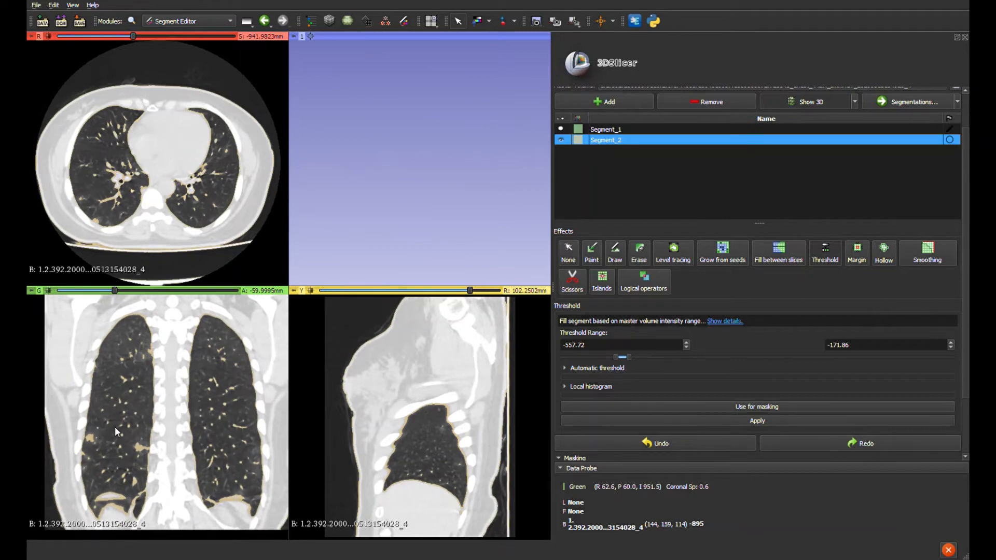
pyautogui.press('shift')
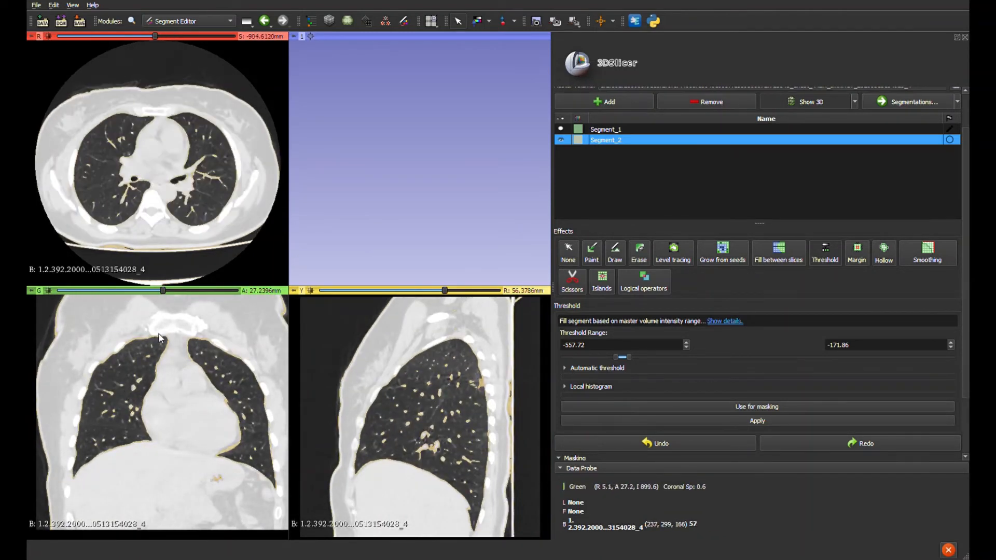
# Step: Compare the posterior coronal slice at about -62.6 mm with and without the threshold preview
pyautogui.moveTo(164, 290); pyautogui.dragTo(113, 292)
pyautogui.click(569, 250)
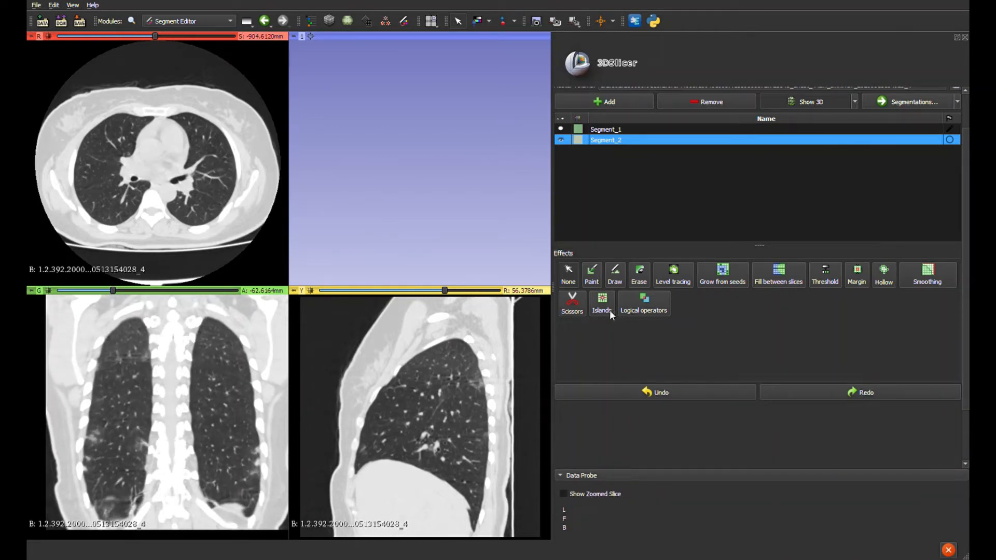
pyautogui.click(833, 273)
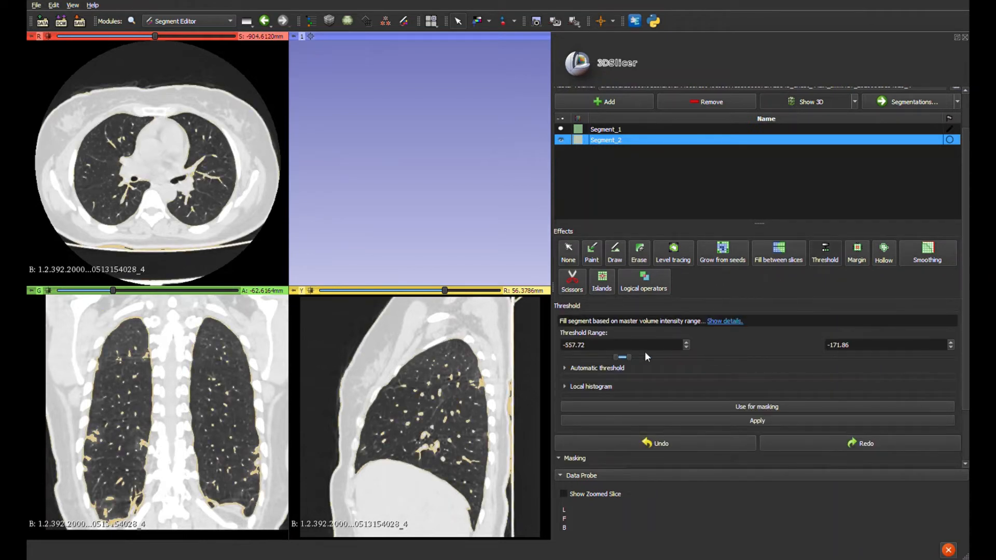
pyautogui.click(569, 248)
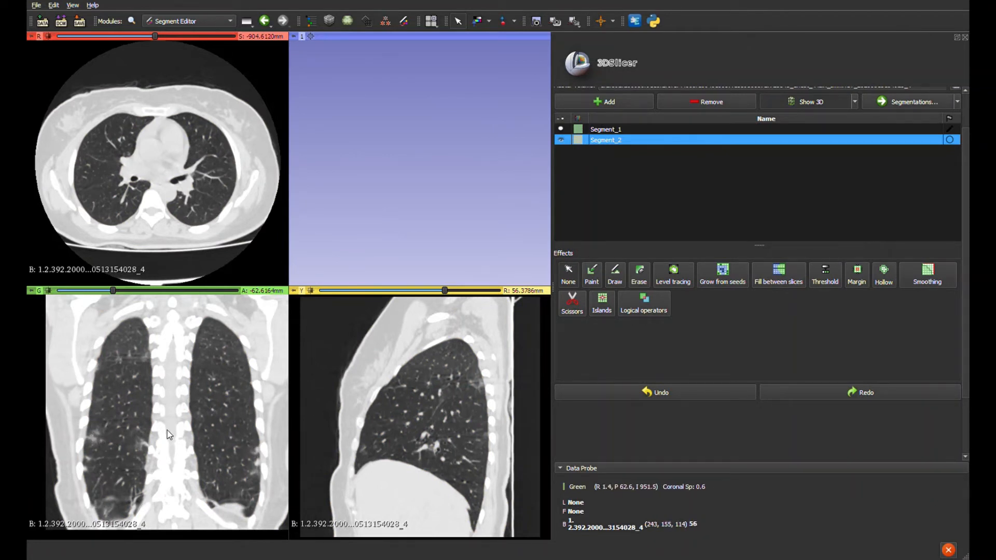
pyautogui.click(830, 281)
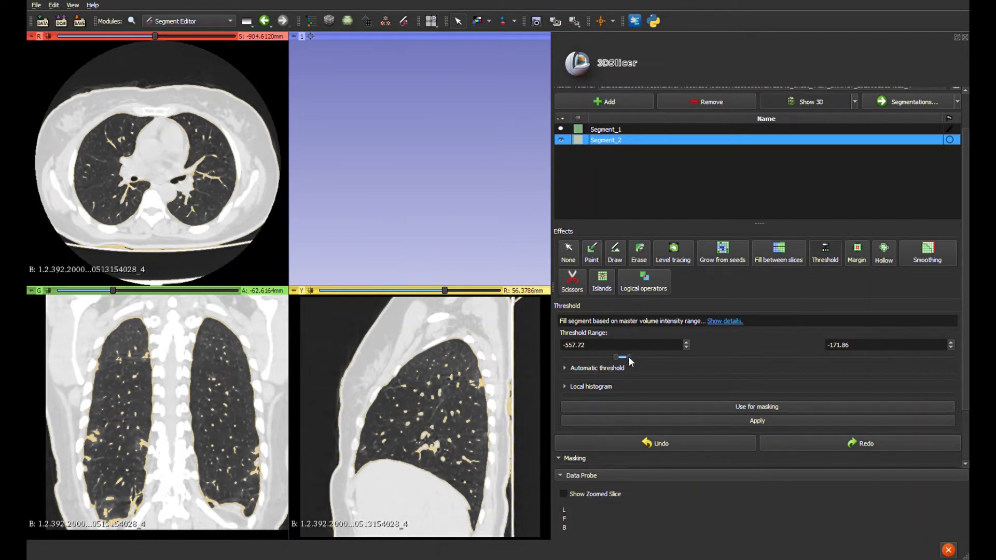
# Step: Set the threshold range to -702.42 to -160.73, checking the lesion coverage in close-up, and use it for masking
pyautogui.moveTo(630, 356); pyautogui.dragTo(611, 361)
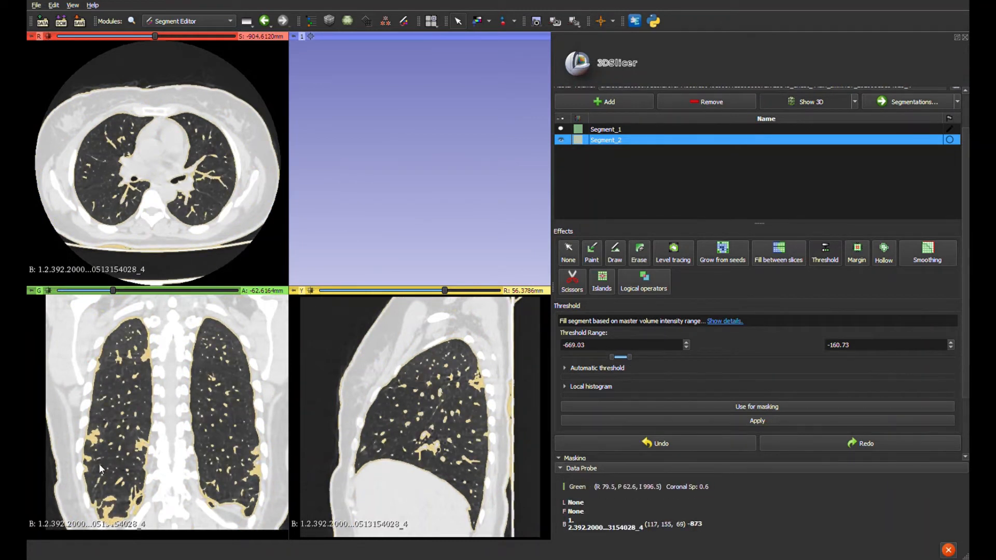
pyautogui.keyDown('ctrl'); pyautogui.scroll(6, 86, 452); pyautogui.keyUp('ctrl')
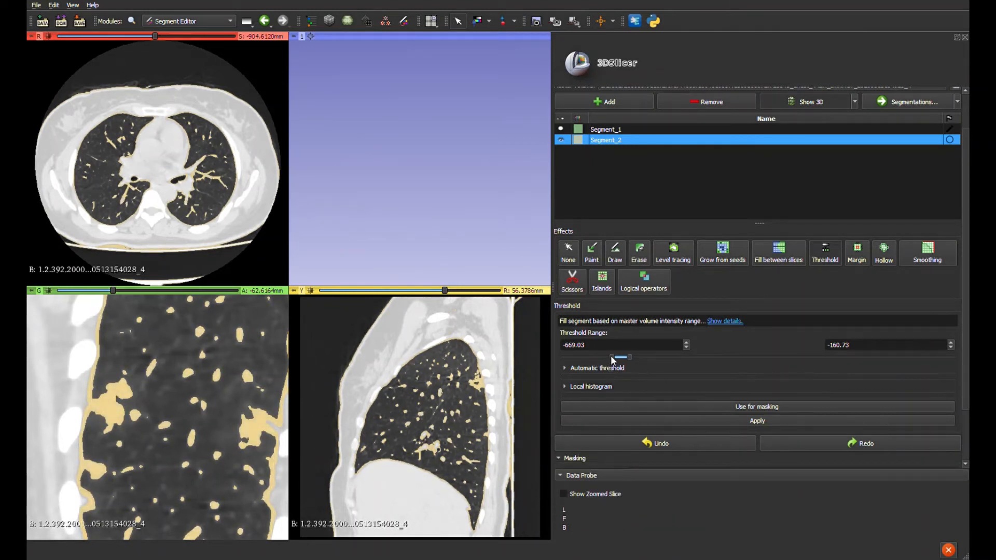
pyautogui.moveTo(612, 357); pyautogui.dragTo(610, 356)
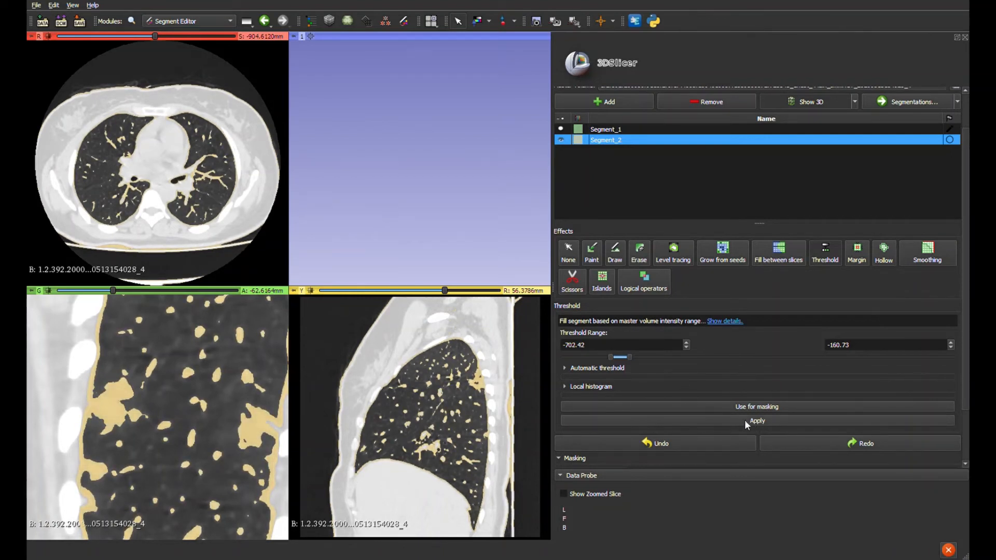
pyautogui.click(745, 406)
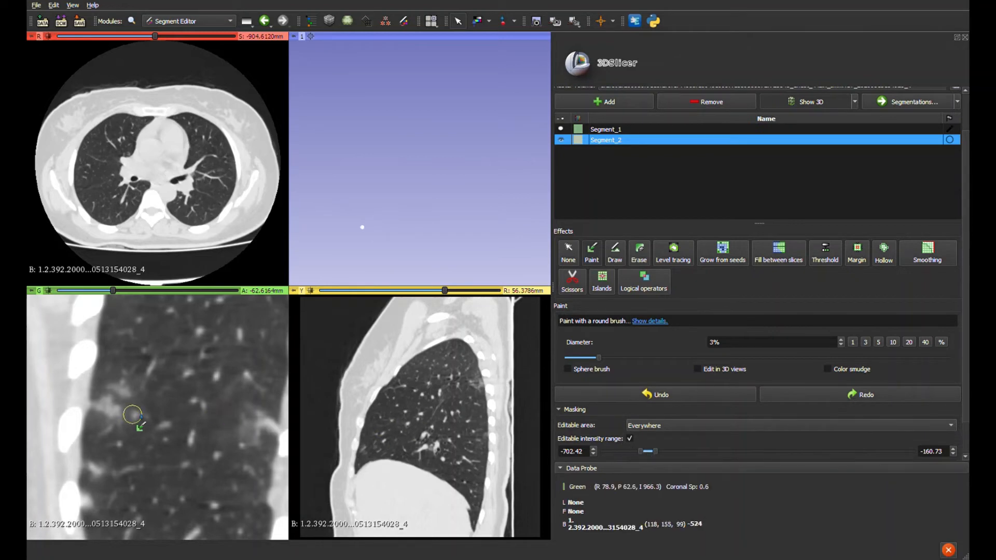
# Step: Paint the lesion beside the right lung's outer wall into Segment_2 with a 3% sphere brush on two neighbouring coronal slices
pyautogui.scroll(-1, 739, 439)
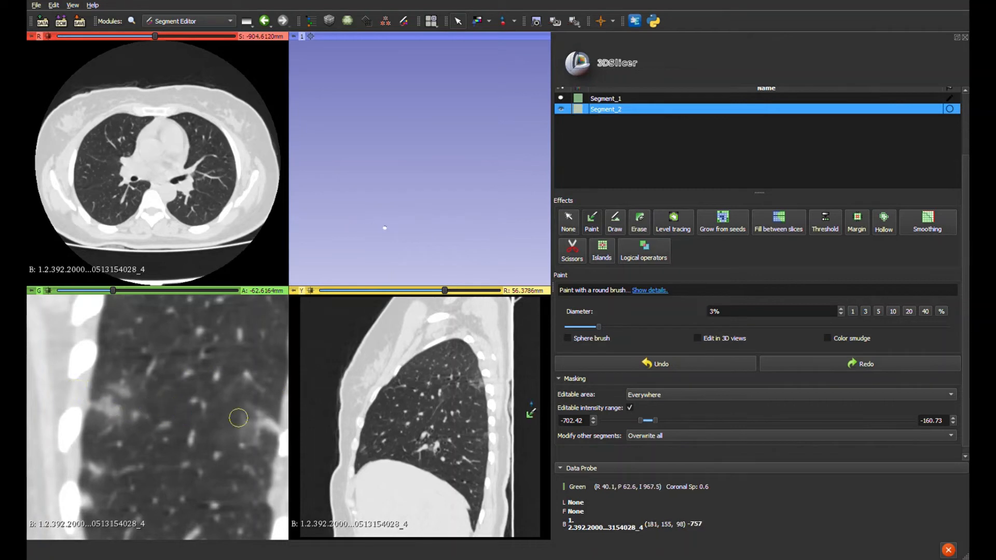
pyautogui.click(582, 339)
pyautogui.moveTo(115, 409)
pyautogui.mouseDown()
pyautogui.moveTo(100, 412)
pyautogui.moveTo(125, 386)
pyautogui.moveTo(110, 413)
pyautogui.mouseUp()
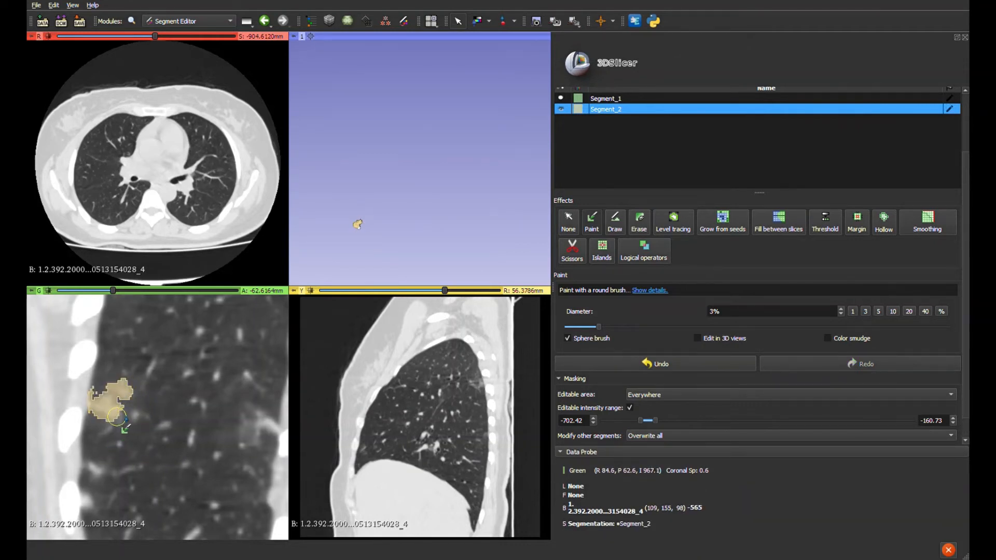
pyautogui.scroll(-3, 126, 424)
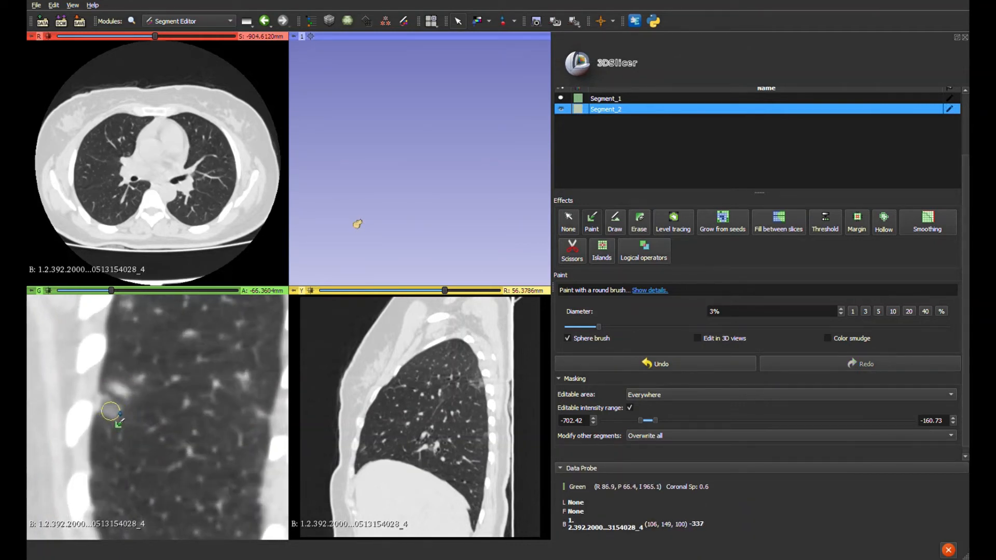
pyautogui.moveTo(111, 411)
pyautogui.mouseDown()
pyautogui.moveTo(121, 387)
pyautogui.moveTo(114, 399)
pyautogui.mouseUp()
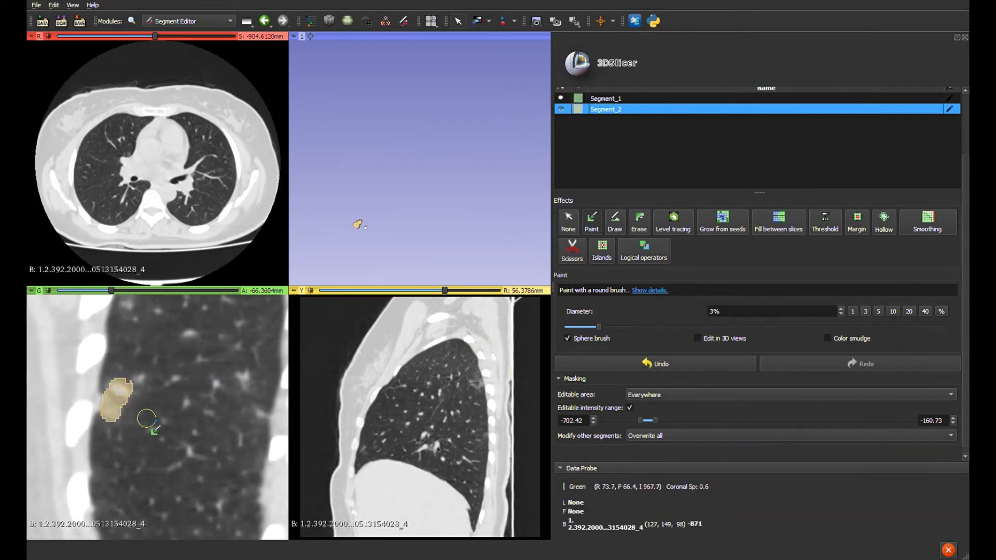
pyautogui.scroll(-2, 151, 421)
pyautogui.scroll(5, 150, 422)
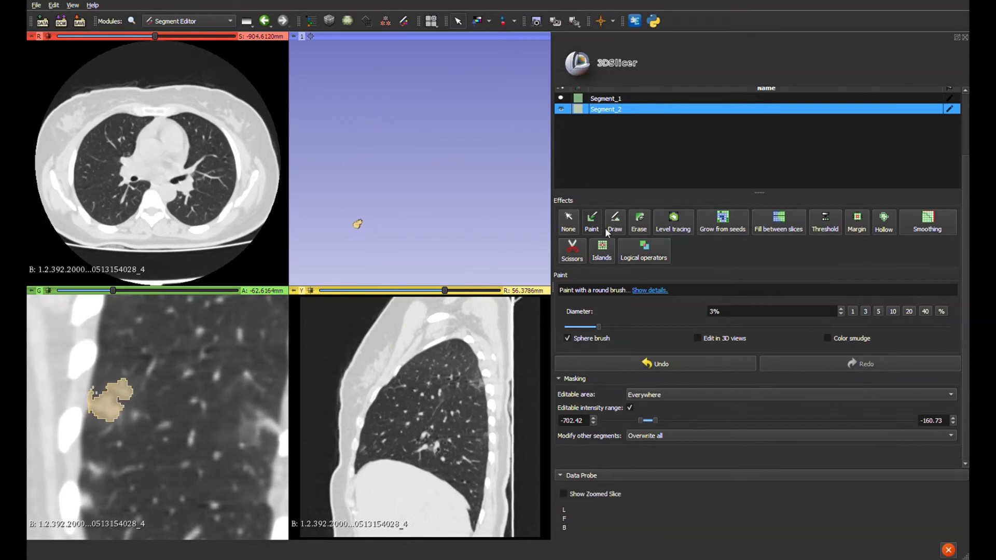
# Step: Leave painting and toggle Segment_2's visibility repeatedly to compare the painted area with the underlying lesion
pyautogui.click(567, 228)
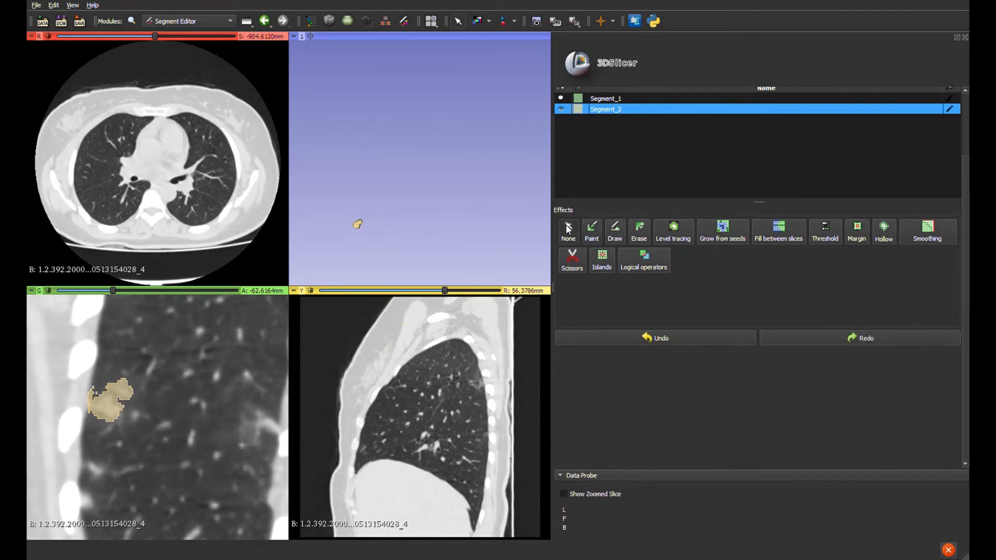
pyautogui.click(560, 110)
pyautogui.click(560, 110)
pyautogui.click(560, 110)
pyautogui.click(560, 109)
pyautogui.click(560, 110)
pyautogui.click(560, 110)
pyautogui.click(560, 109)
pyautogui.click(561, 108)
pyautogui.click(561, 109)
pyautogui.click(561, 109)
pyautogui.click(560, 109)
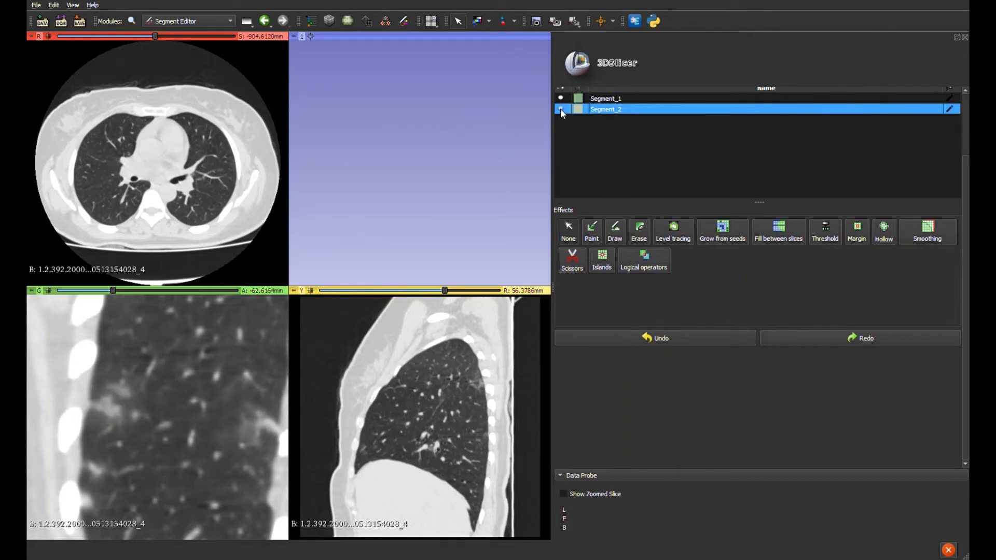
pyautogui.click(560, 109)
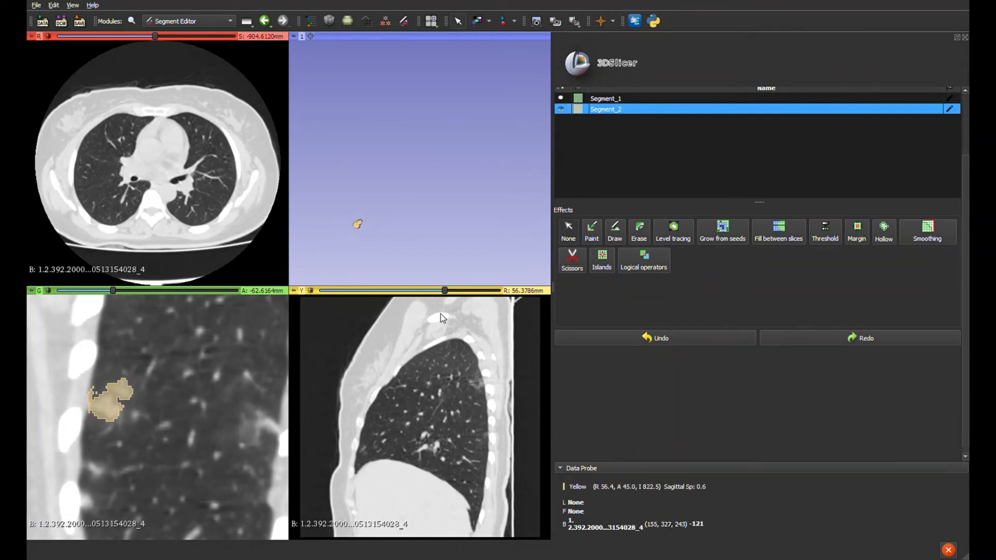
# Step: Set the threshold range for Segment_2 to -602.24 to -160.73 and use it for masking
pyautogui.click(829, 233)
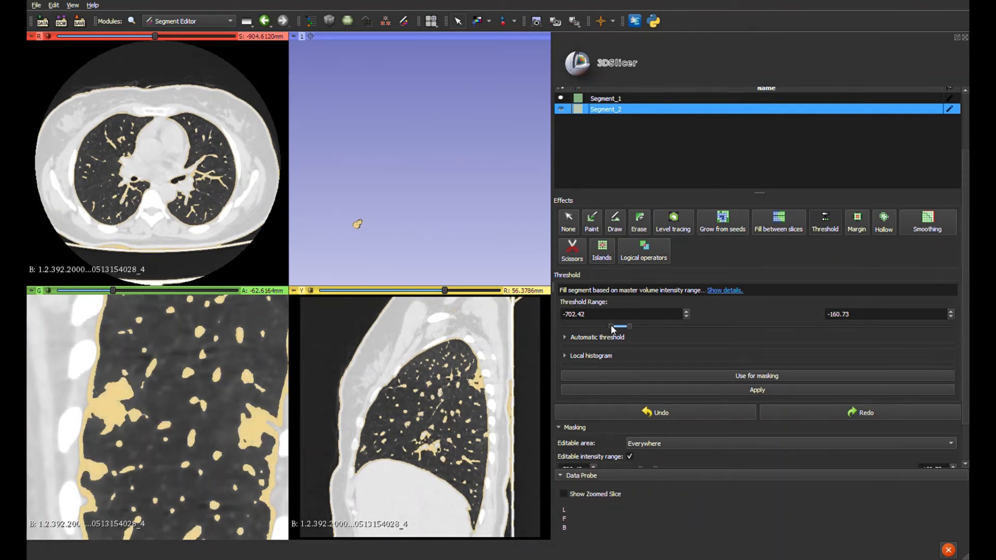
pyautogui.moveTo(611, 324); pyautogui.dragTo(615, 326)
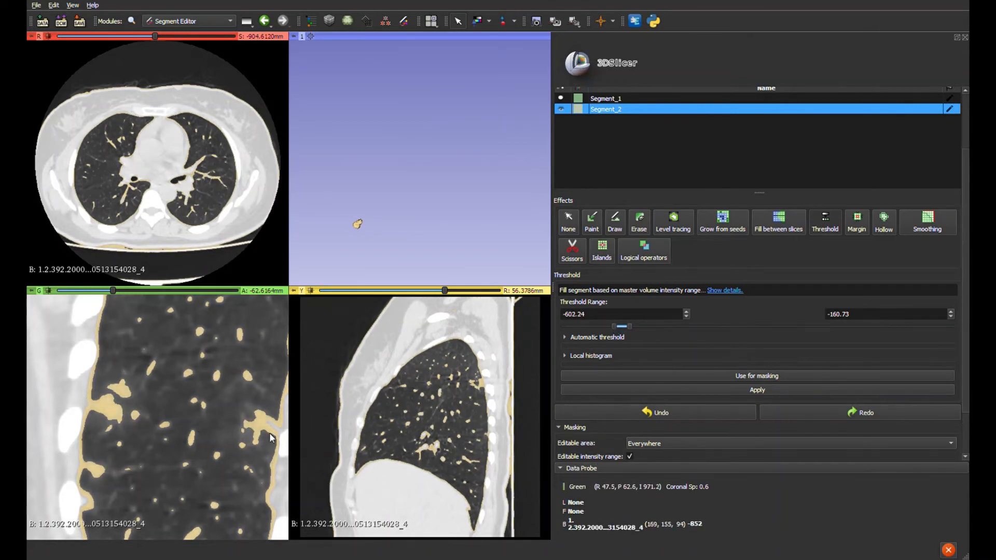
pyautogui.click(596, 314)
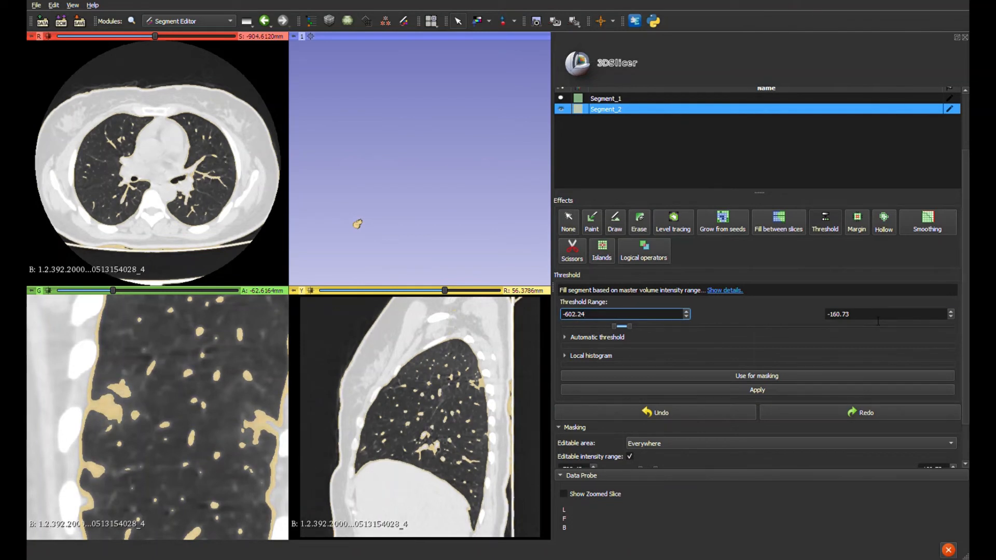
pyautogui.moveTo(876, 317); pyautogui.dragTo(821, 315)
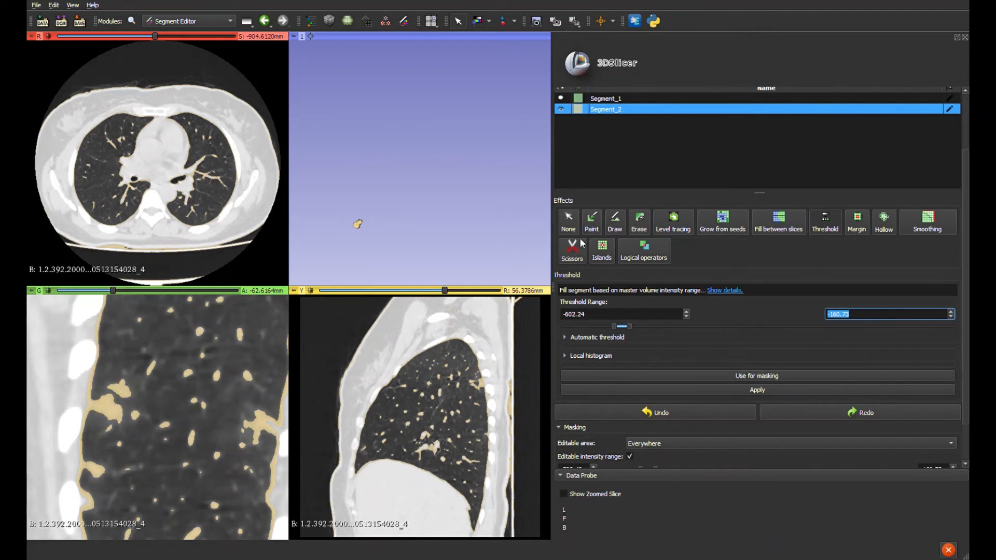
pyautogui.click(757, 375)
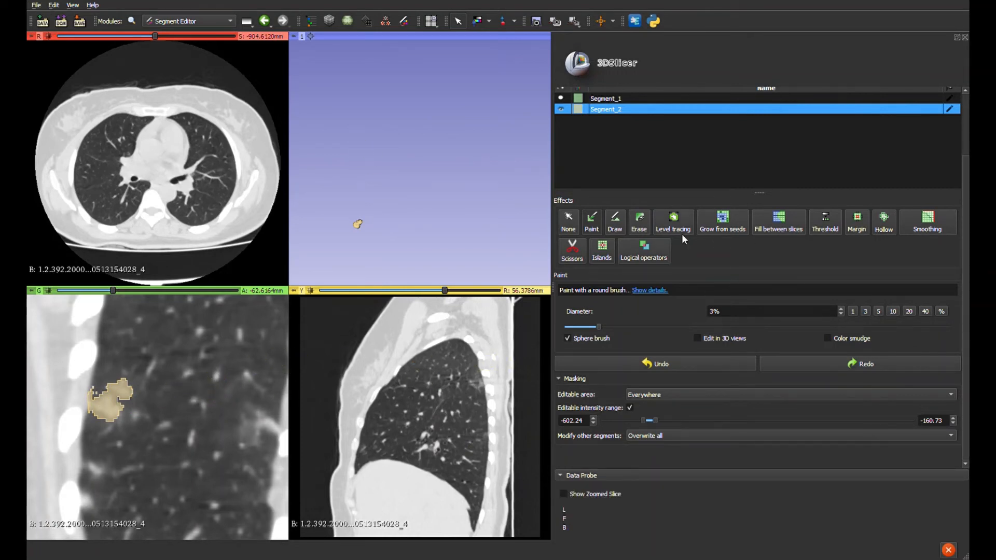
# Step: Clear the painted lesion from Segment_2 by undoing the earlier strokes and erasing any remainder with the 3% sphere eraser
pyautogui.click(638, 220)
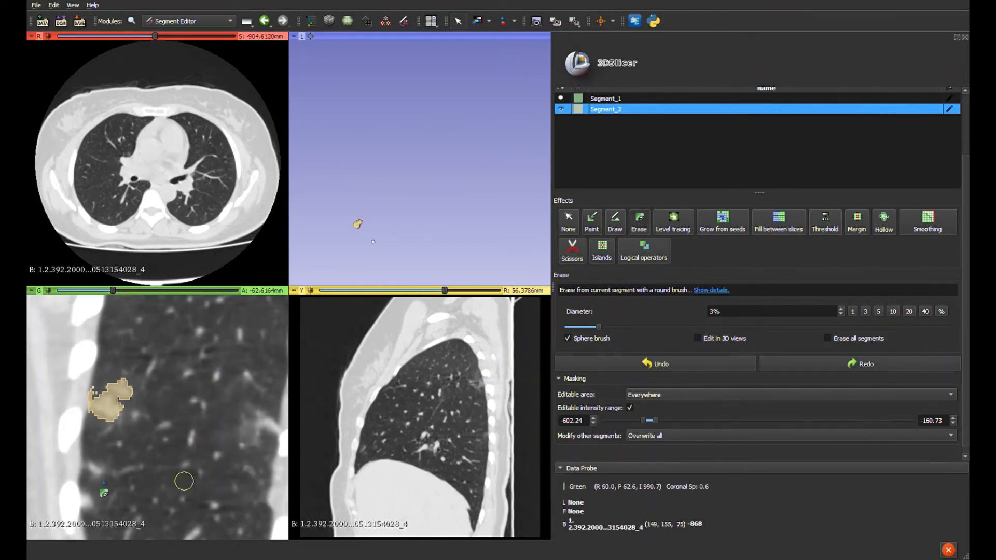
pyautogui.moveTo(121, 417)
pyautogui.mouseDown()
pyautogui.moveTo(115, 385)
pyautogui.moveTo(110, 406)
pyautogui.moveTo(132, 414)
pyautogui.mouseUp()
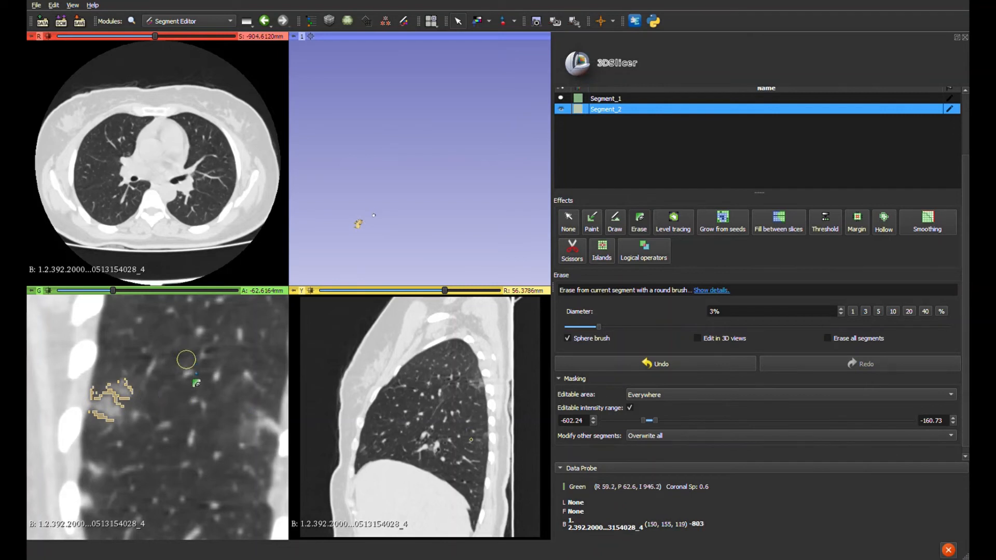
pyautogui.click(674, 364)
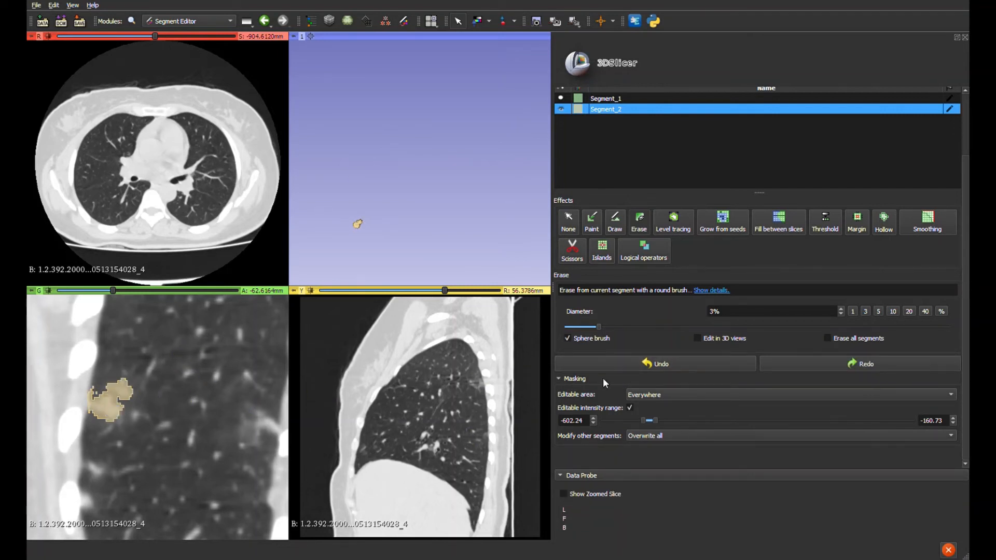
pyautogui.click(702, 370)
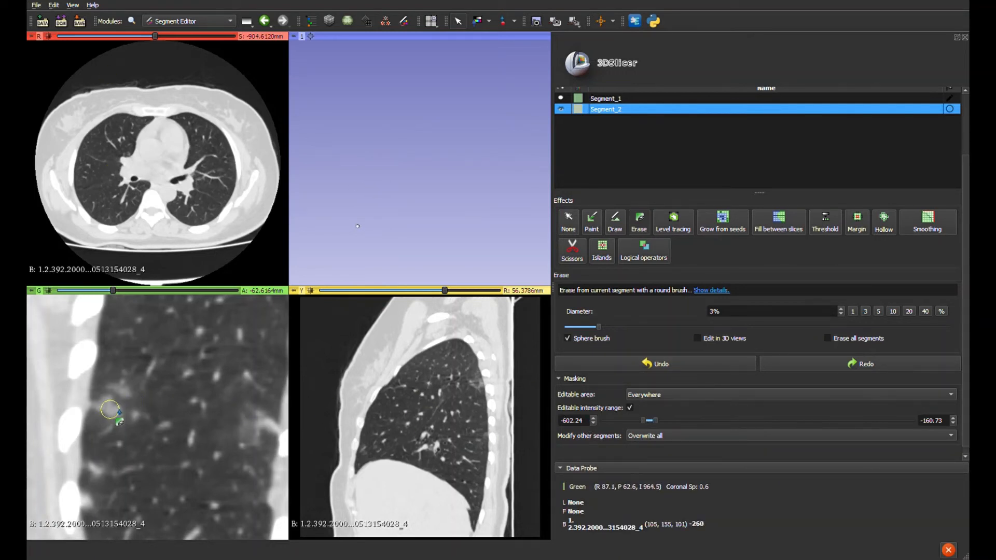
pyautogui.moveTo(120, 412)
pyautogui.mouseDown()
pyautogui.moveTo(129, 394)
pyautogui.moveTo(131, 406)
pyautogui.mouseUp()
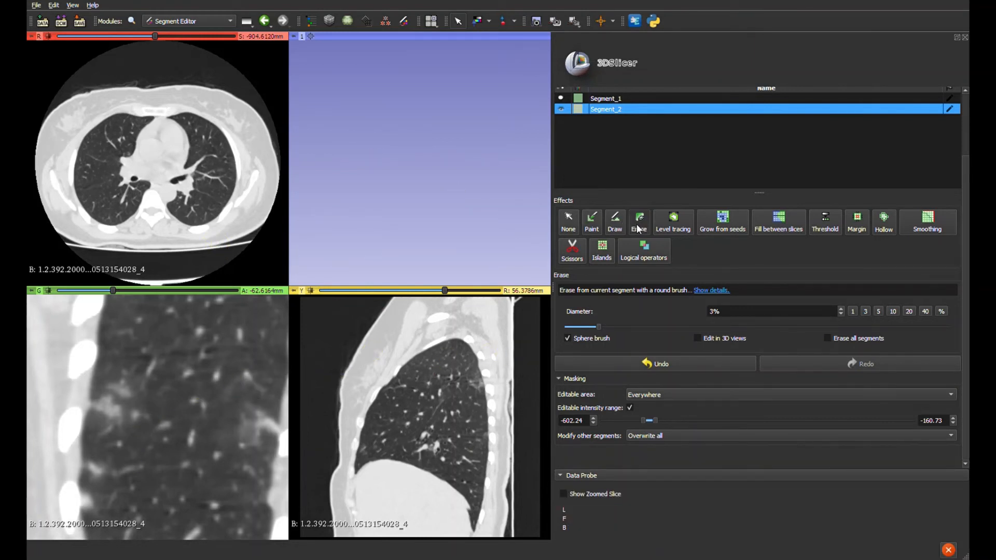
# Step: Repaint the lesion beside the right lung's outer wall with the 3% sphere brush on the coronal slices at about -62.6 and -66.4 mm
pyautogui.click(593, 220)
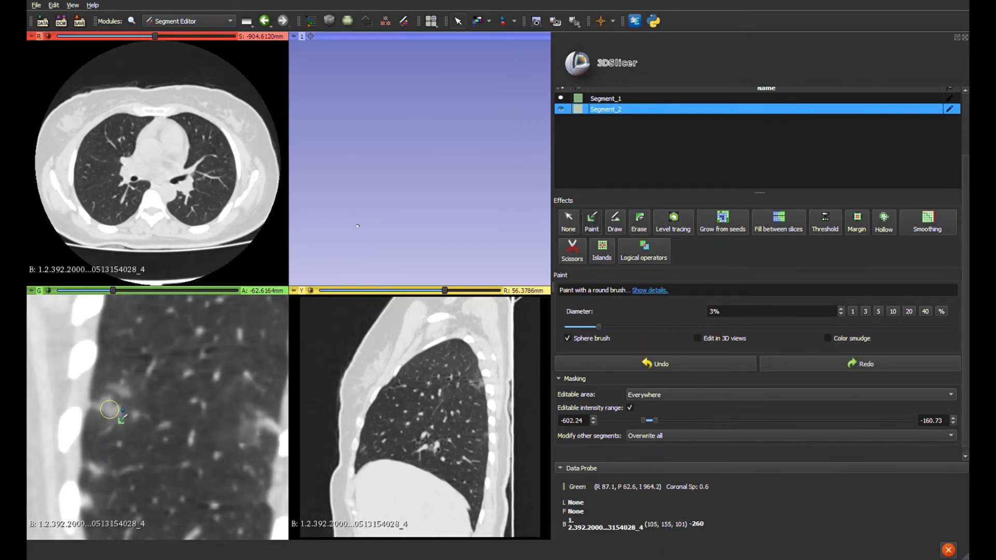
pyautogui.click(108, 405)
pyautogui.moveTo(137, 411); pyautogui.dragTo(137, 422)
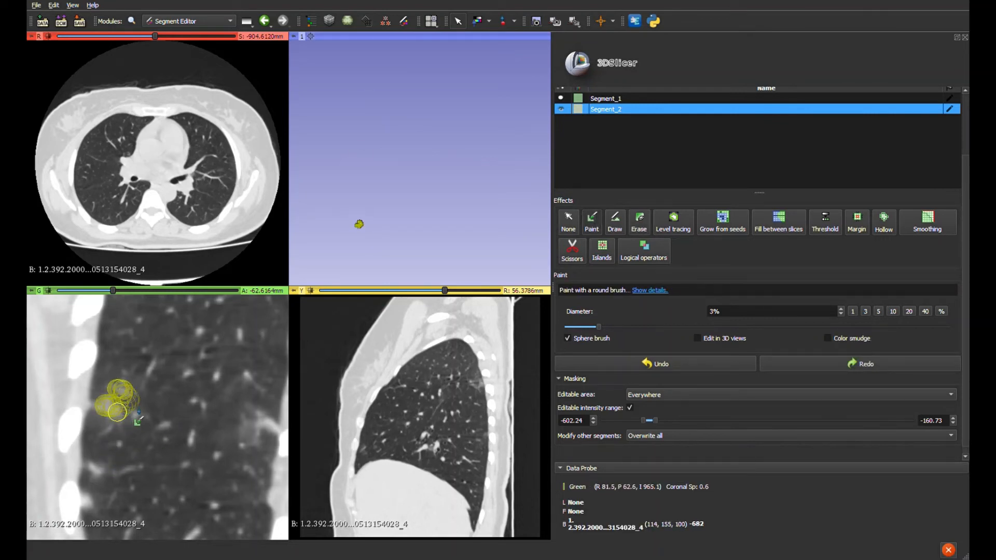
pyautogui.scroll(-6, 195, 439)
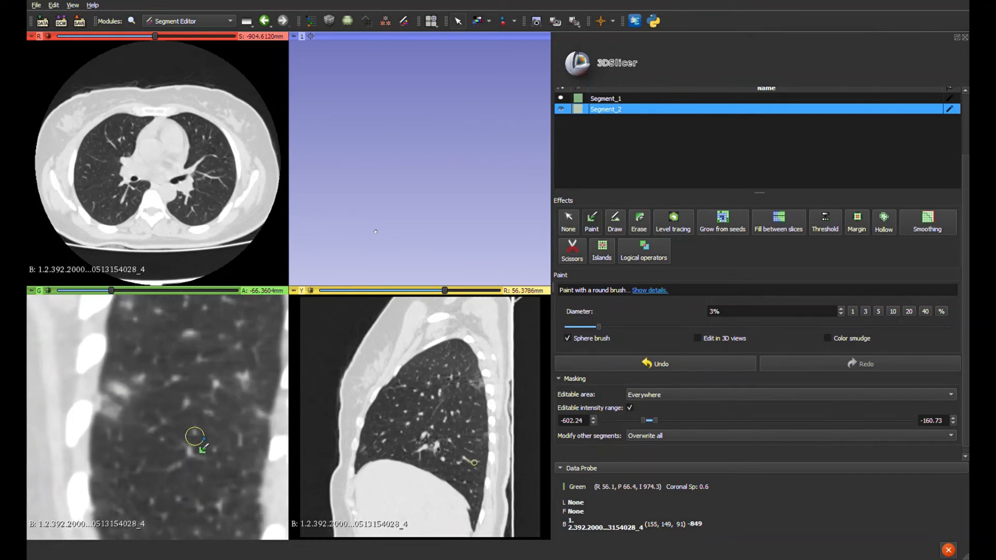
pyautogui.moveTo(123, 424); pyautogui.dragTo(129, 397)
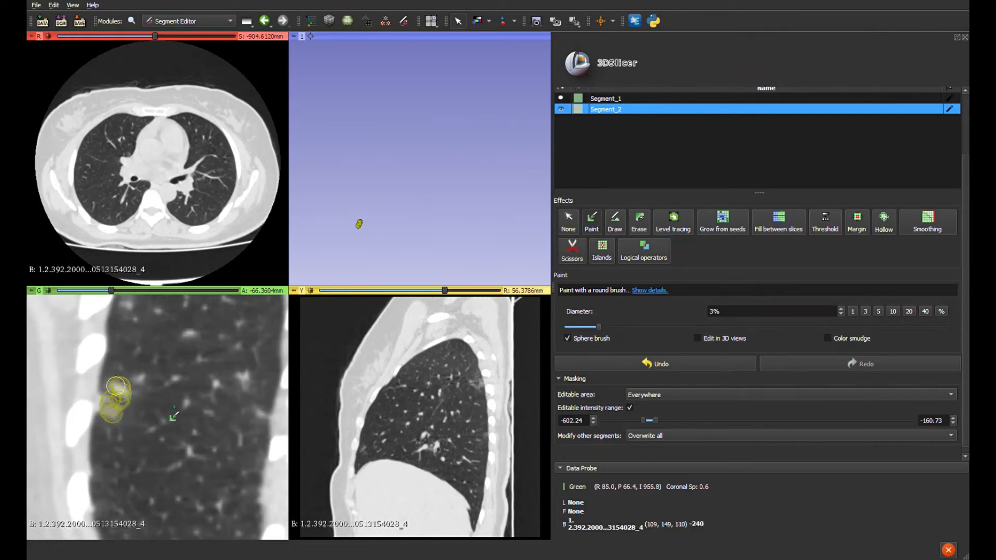
pyautogui.scroll(-2, 208, 450)
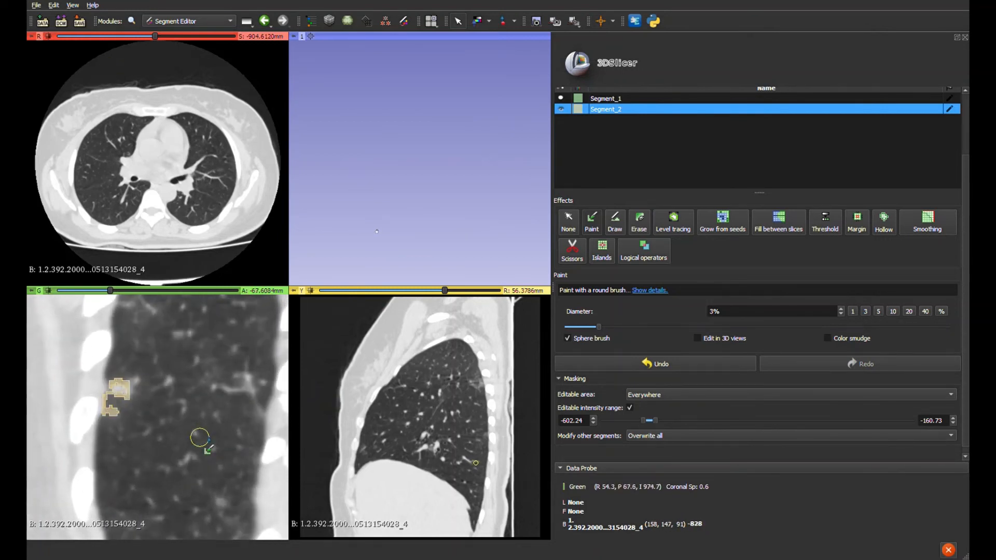
pyautogui.scroll(-1, 207, 450)
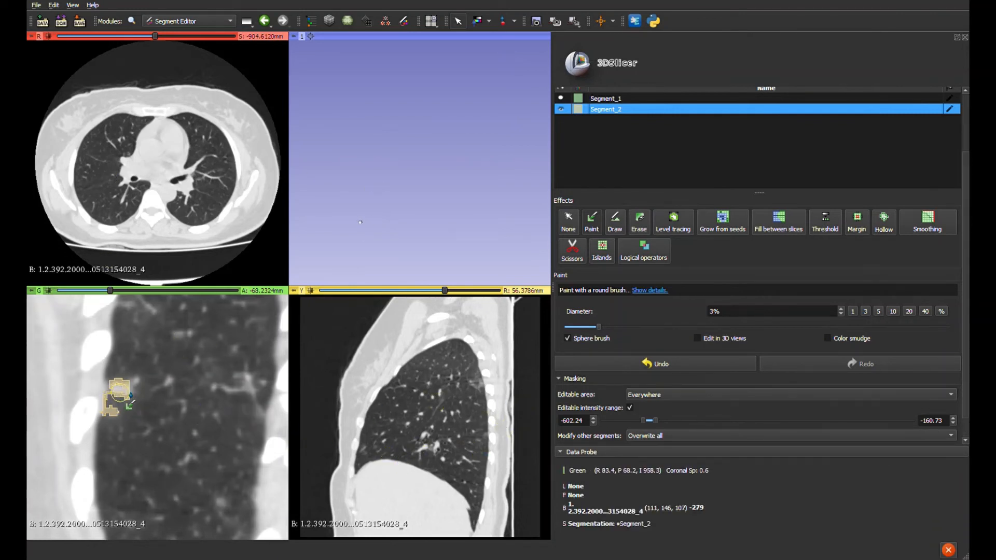
pyautogui.scroll(2, 121, 390)
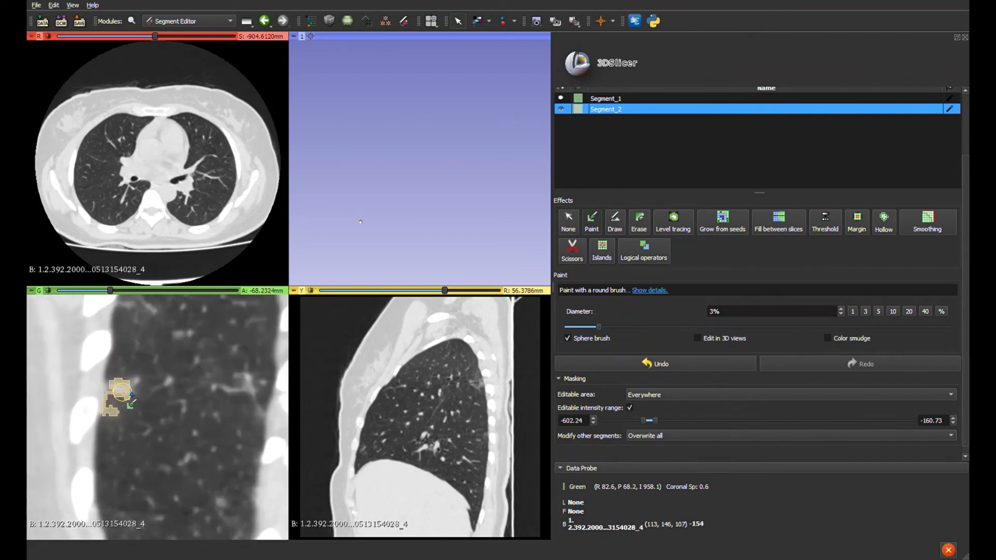
pyautogui.scroll(-3, 121, 390)
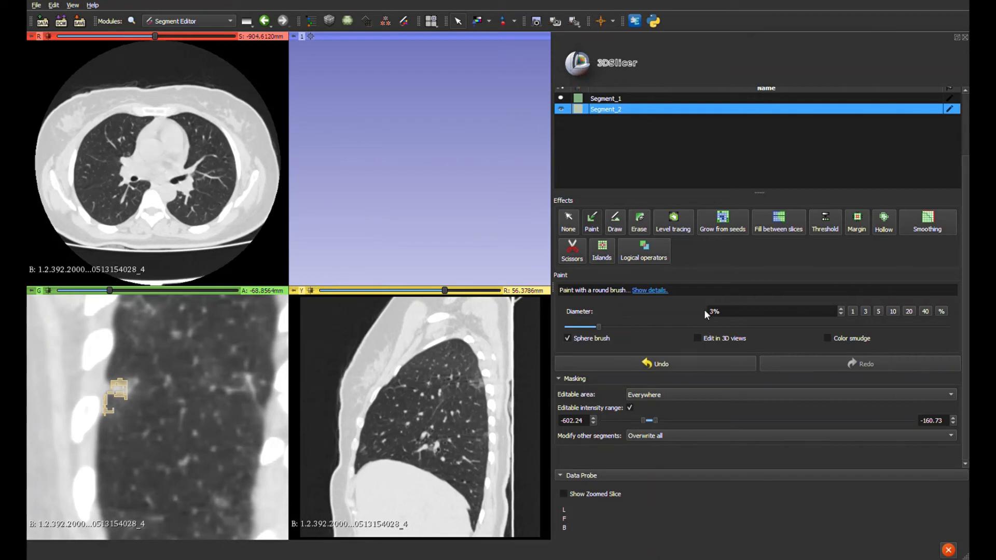
# Step: Raise the upper threshold to 39.63 and use the range from -602.24 to 39.63 for masking
pyautogui.click(823, 220)
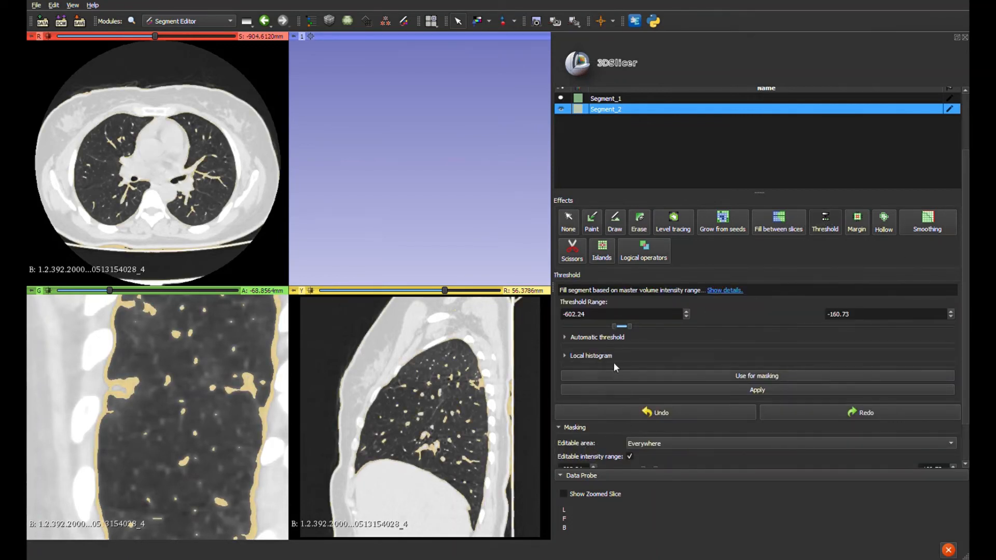
pyautogui.moveTo(629, 327); pyautogui.dragTo(636, 325)
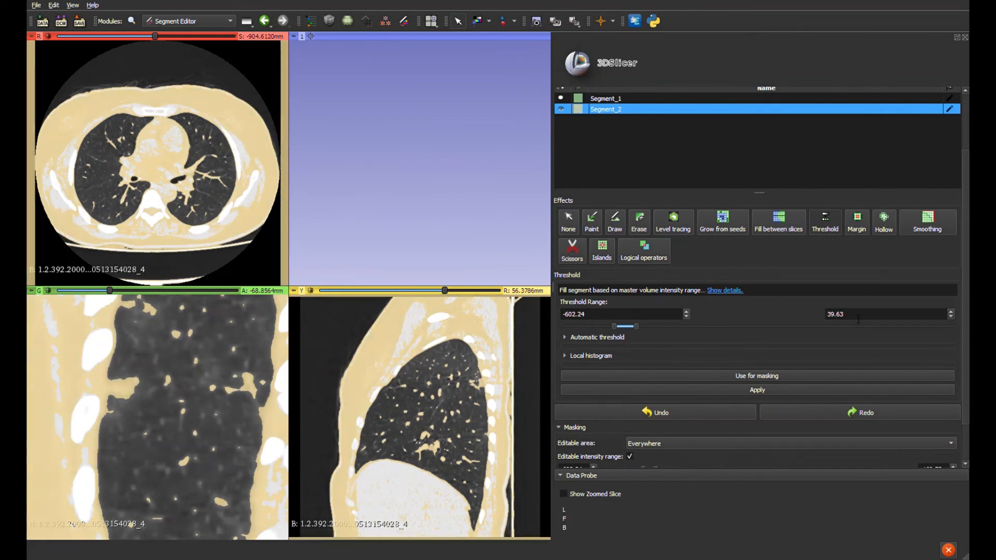
pyautogui.click(756, 390)
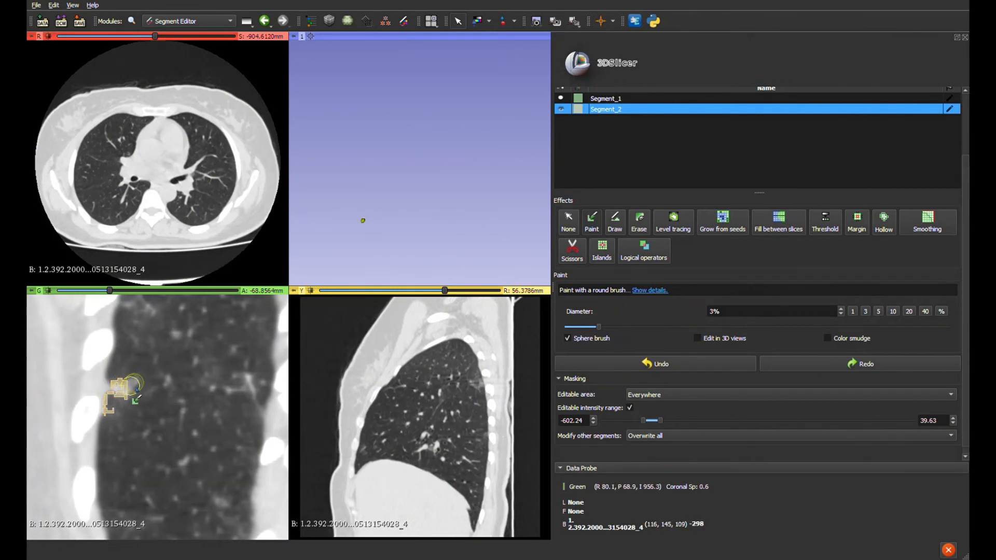
# Step: Paint the rest of the outer-wall lesion and the lesion near the lung's inner side on coronal slices from about -68.9 to -60.1 mm
pyautogui.moveTo(119, 388); pyautogui.dragTo(121, 395)
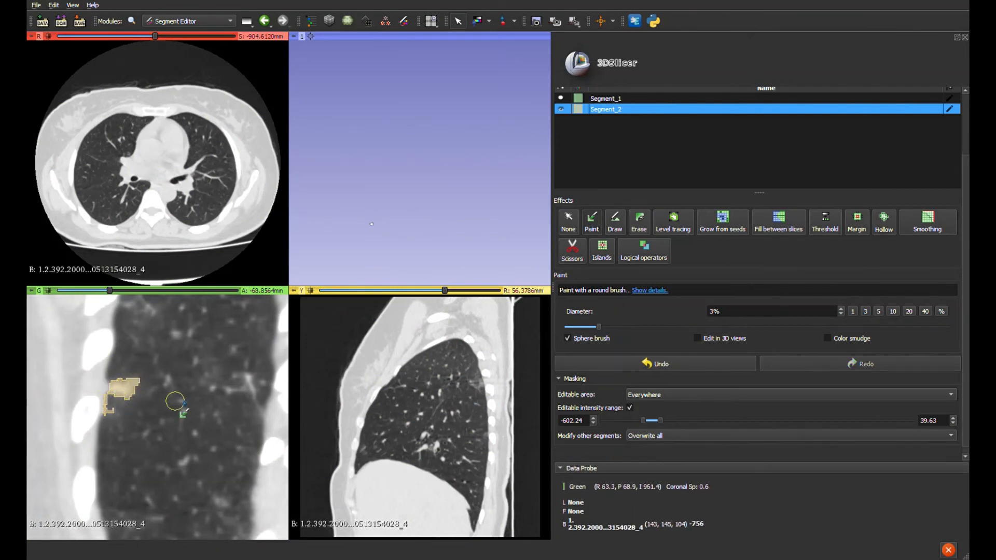
pyautogui.scroll(15, 181, 404)
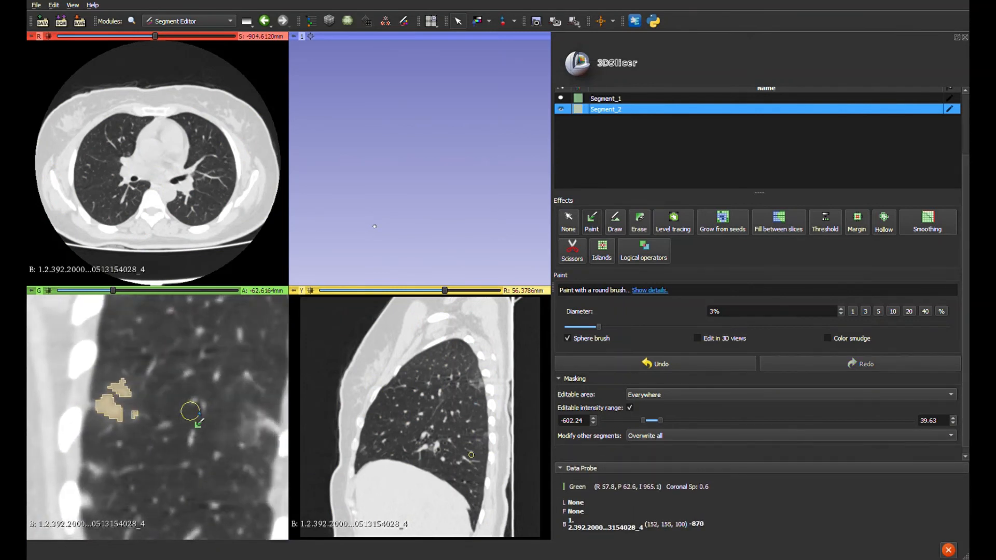
pyautogui.scroll(-12, 191, 411)
pyautogui.scroll(12, 190, 411)
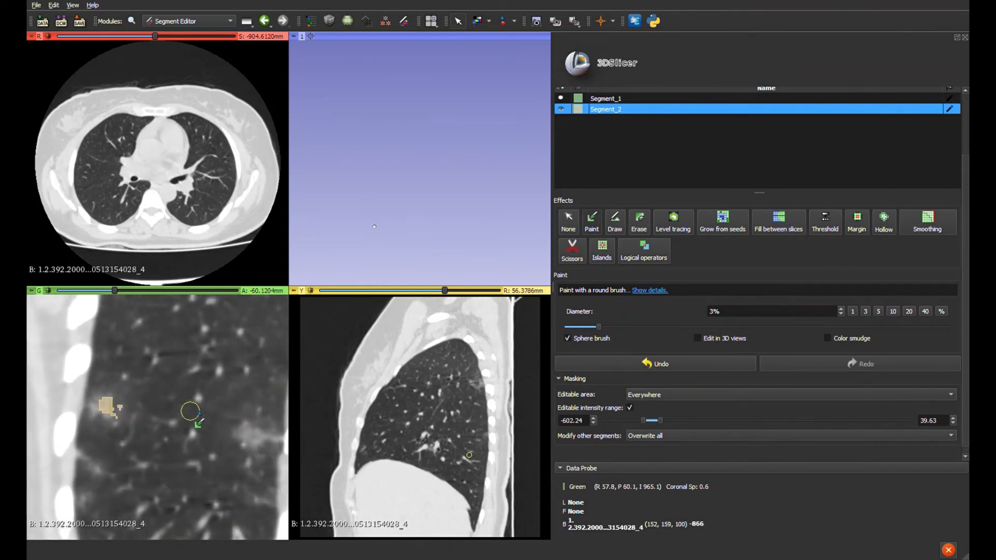
pyautogui.moveTo(108, 406)
pyautogui.mouseDown()
pyautogui.moveTo(102, 400)
pyautogui.moveTo(105, 407)
pyautogui.mouseUp()
pyautogui.moveTo(256, 432); pyautogui.dragTo(250, 429)
pyautogui.scroll(2, 262, 401)
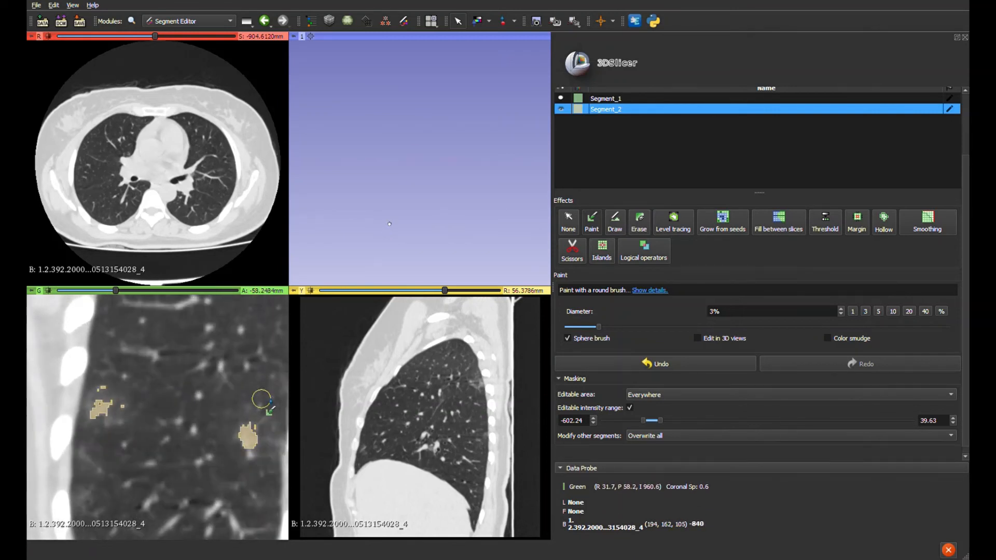
# Step: Examine the whole right lung for further lesions across the coronal slices between about -60.1 and -21.4 mm
pyautogui.keyDown('ctrl'); pyautogui.scroll(-5, 262, 398); pyautogui.keyUp('ctrl')
pyautogui.moveTo(266, 363); pyautogui.dragTo(220, 408, button='middle')
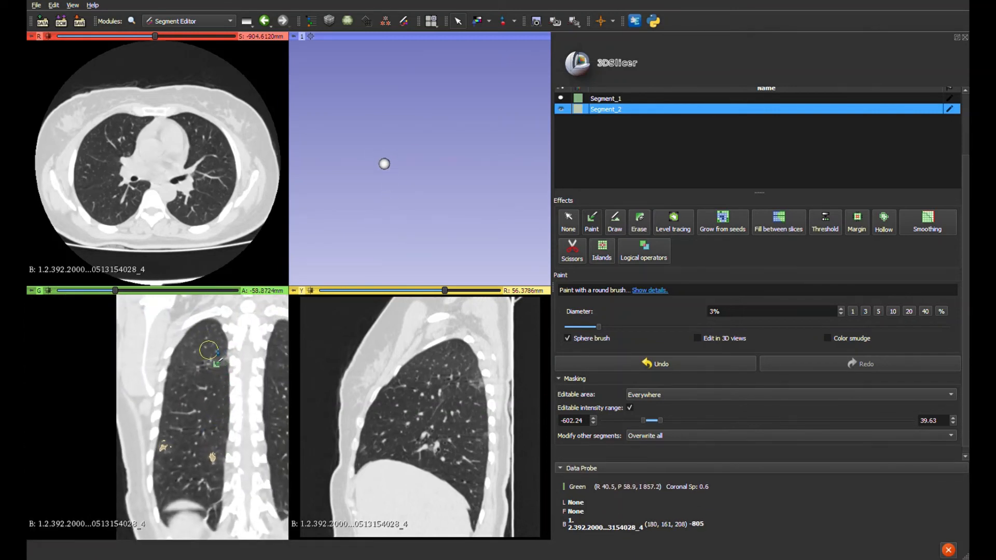
pyautogui.scroll(2, 209, 351)
pyautogui.scroll(-4, 208, 350)
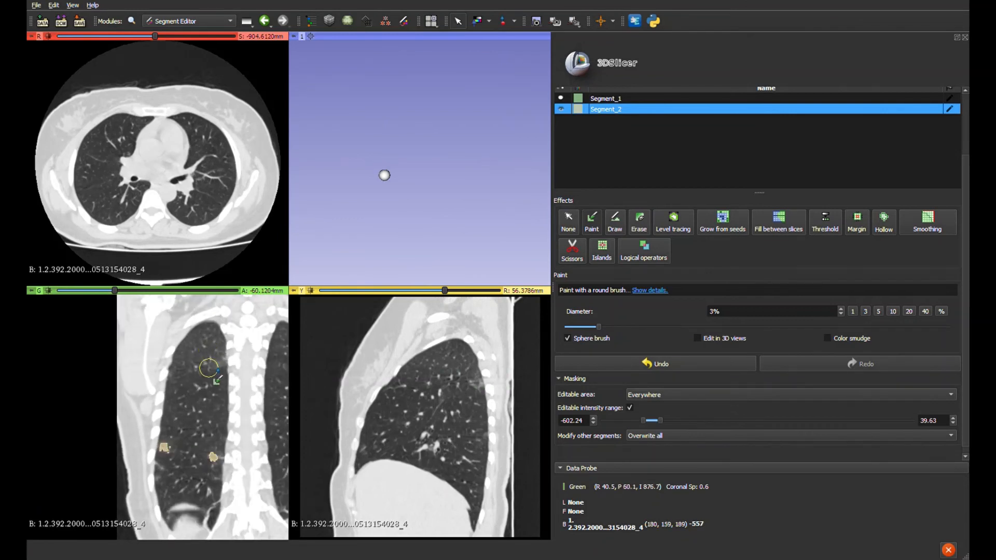
pyautogui.scroll(-2, 208, 368)
pyautogui.scroll(10, 209, 367)
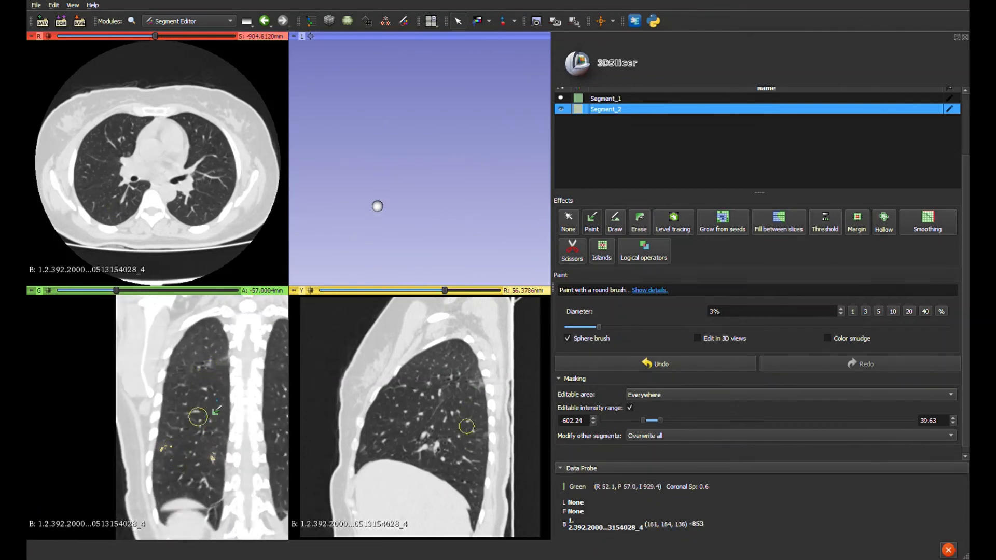
pyautogui.scroll(20, 211, 391)
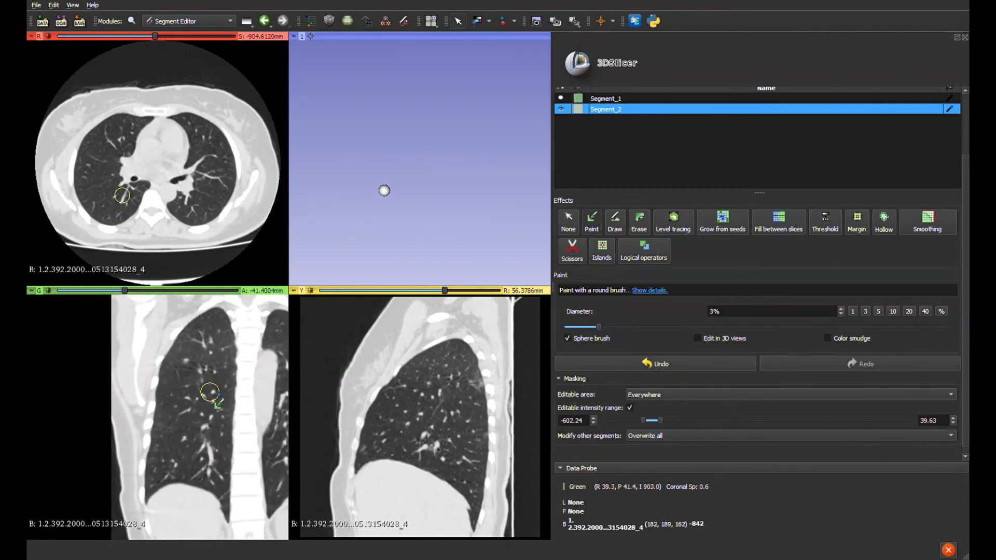
pyautogui.scroll(3, 220, 387)
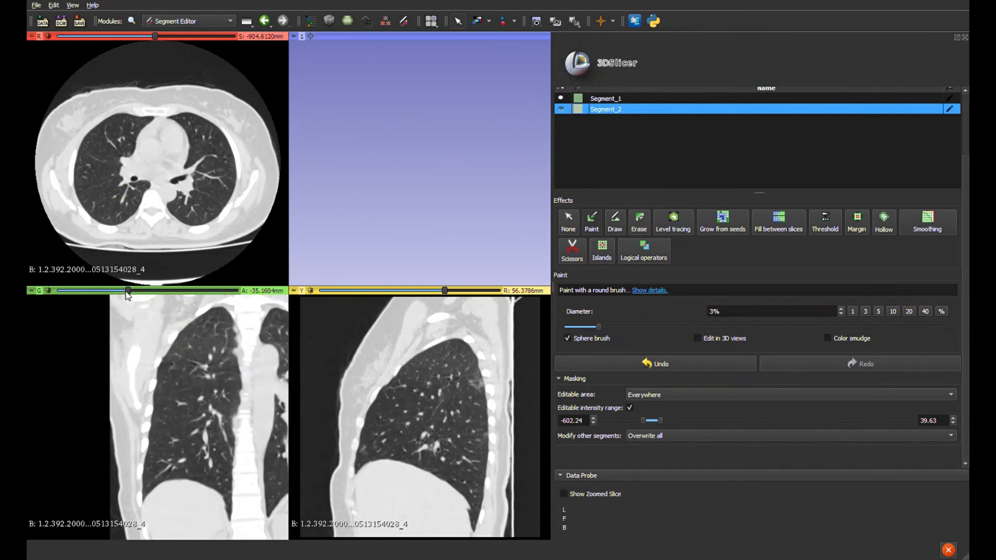
pyautogui.moveTo(126, 290)
pyautogui.mouseDown()
pyautogui.moveTo(144, 292)
pyautogui.moveTo(136, 292)
pyautogui.mouseUp()
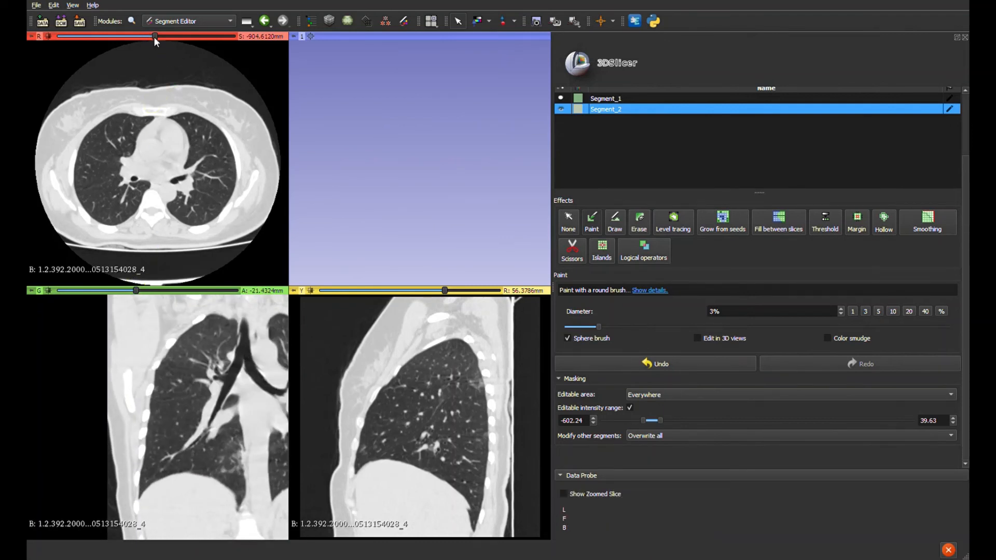
# Step: Paint the lesion by the right lung's posterior wall into Segment_2 in close-up on the axial slice at about -939.6 mm
pyautogui.moveTo(154, 37); pyautogui.dragTo(133, 36)
pyautogui.keyDown('ctrl'); pyautogui.scroll(6, 99, 218); pyautogui.keyUp('ctrl')
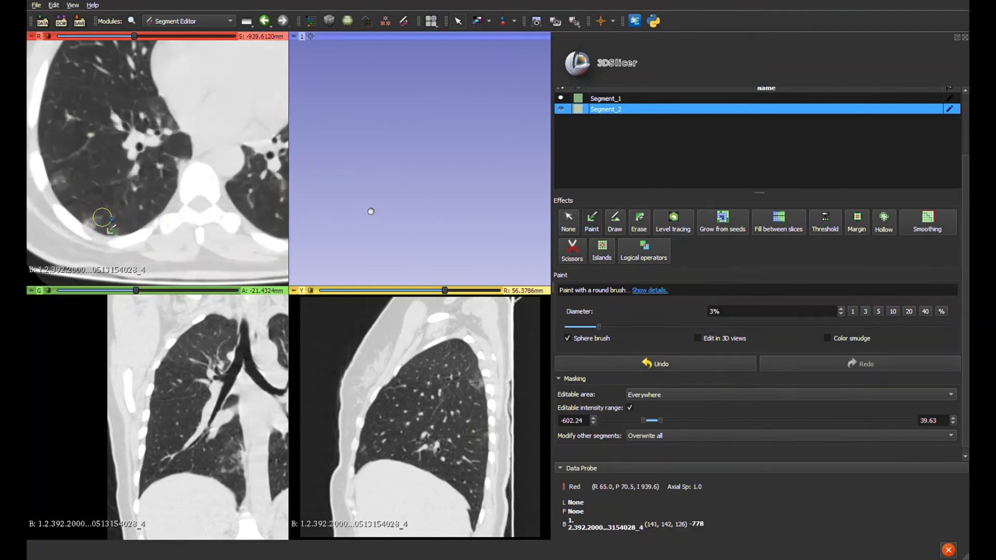
pyautogui.moveTo(112, 167)
pyautogui.mouseDown(button='middle')
pyautogui.moveTo(189, 147)
pyautogui.moveTo(193, 200)
pyautogui.moveTo(180, 185)
pyautogui.moveTo(135, 171)
pyautogui.moveTo(153, 168)
pyautogui.mouseUp(button='middle')
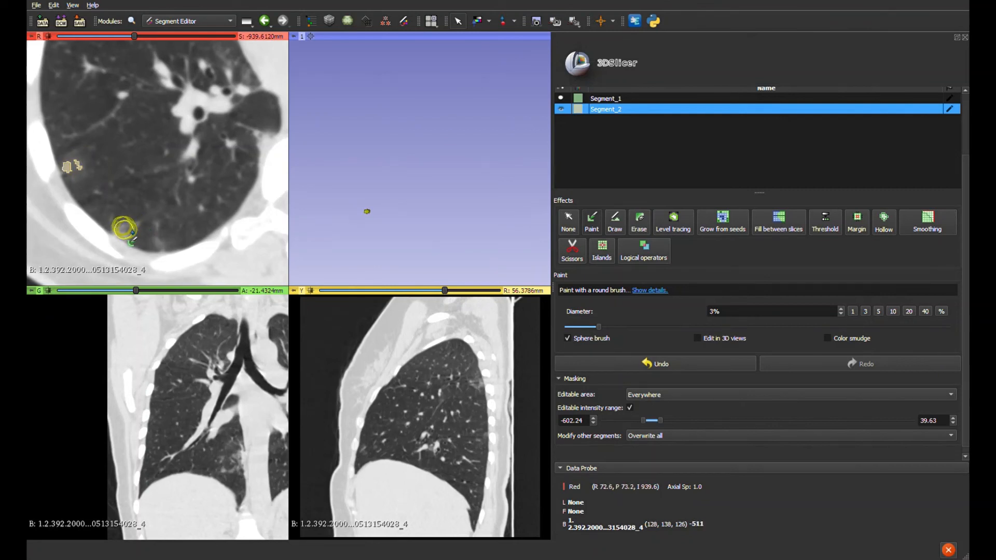
pyautogui.scroll(4, 189, 218)
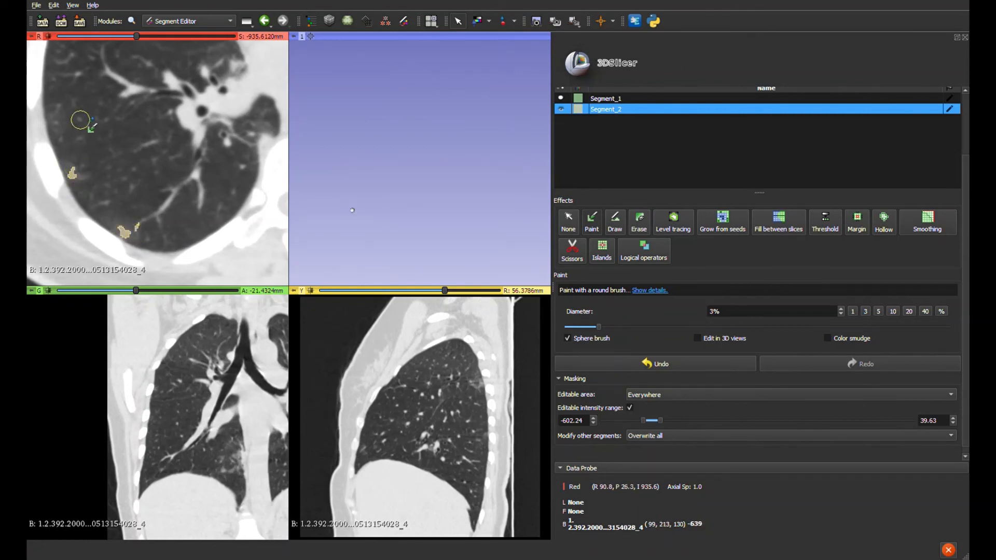
# Step: Examine the right lung for further lesions across the axial slices between about -941.6 and -926.6 mm
pyautogui.moveTo(89, 118); pyautogui.dragTo(125, 207, button='middle')
pyautogui.scroll(3, 160, 197)
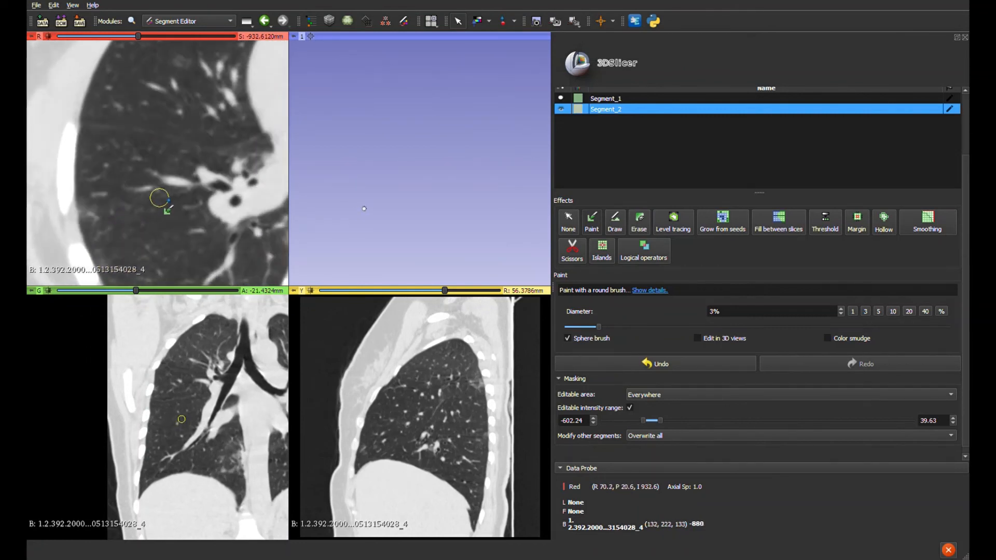
pyautogui.scroll(2, 159, 197)
pyautogui.scroll(-2, 156, 198)
pyautogui.scroll(3, 152, 200)
pyautogui.scroll(-3, 152, 199)
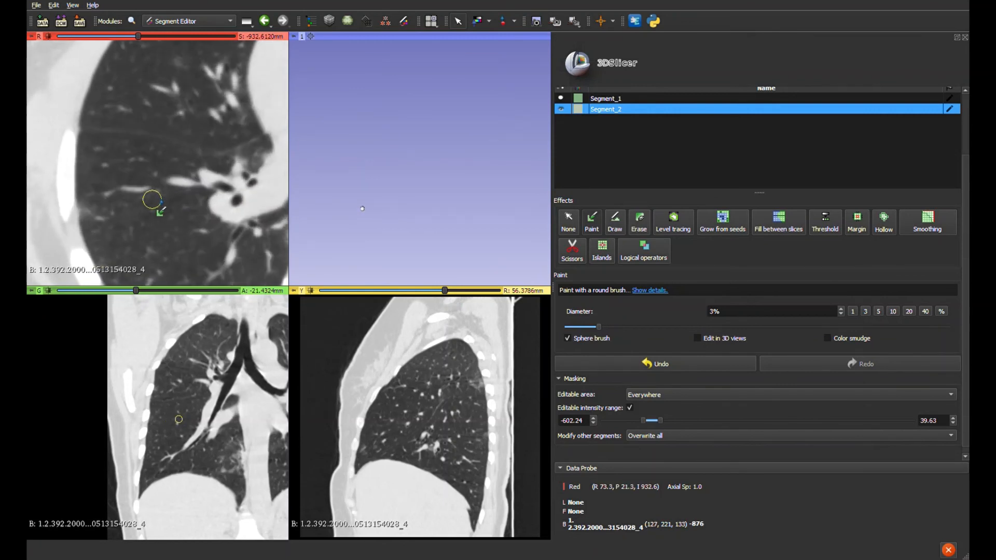
pyautogui.scroll(-5, 152, 199)
pyautogui.scroll(4, 152, 199)
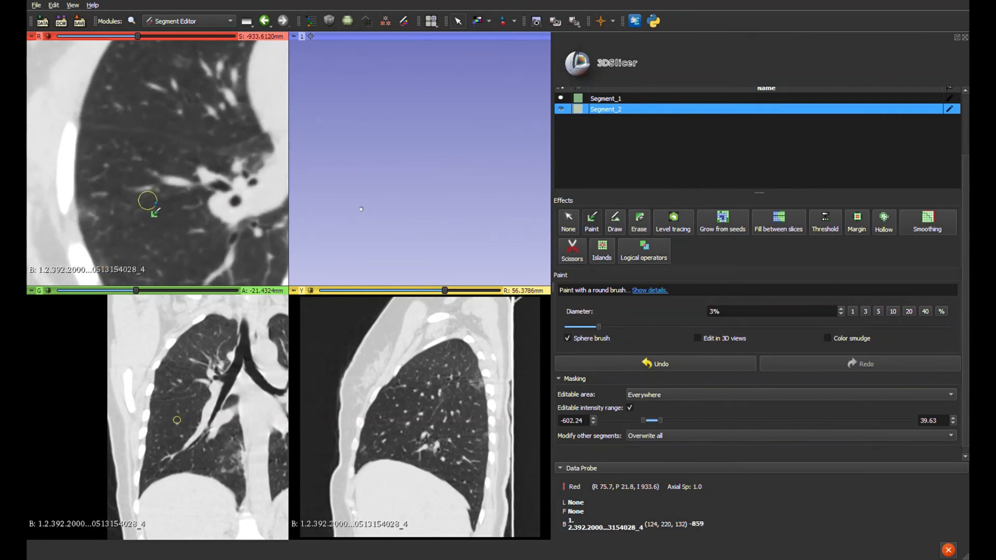
pyautogui.scroll(-1, 176, 158)
pyautogui.keyDown('ctrl'); pyautogui.scroll(-4, 177, 158); pyautogui.keyUp('ctrl')
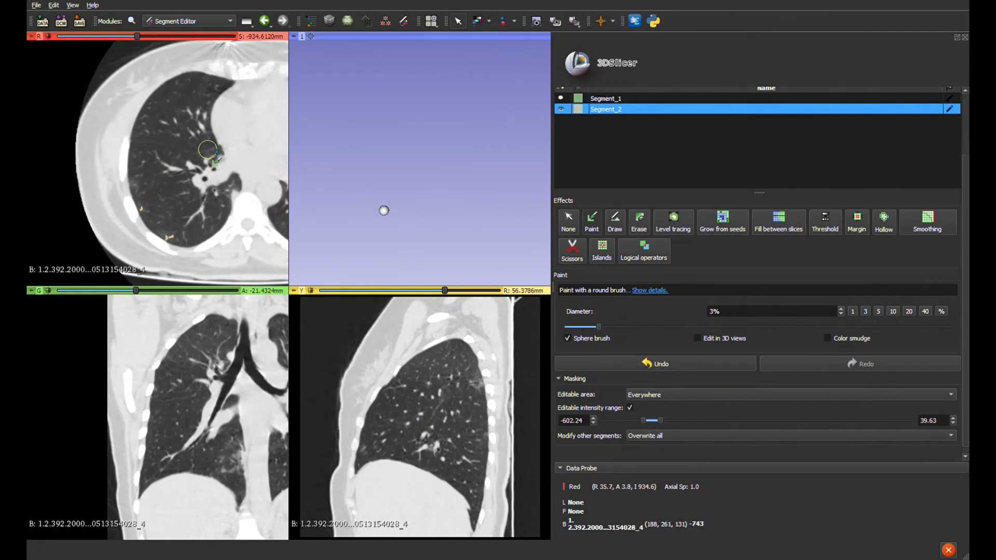
pyautogui.moveTo(216, 152); pyautogui.dragTo(106, 148, button='middle')
pyautogui.moveTo(182, 158); pyautogui.dragTo(248, 166, button='middle')
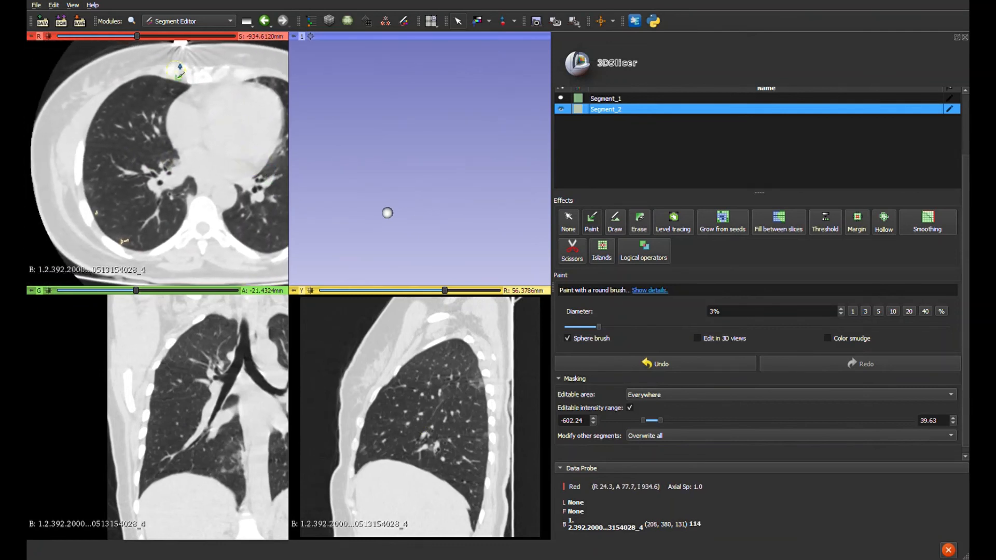
pyautogui.scroll(8, 140, 40)
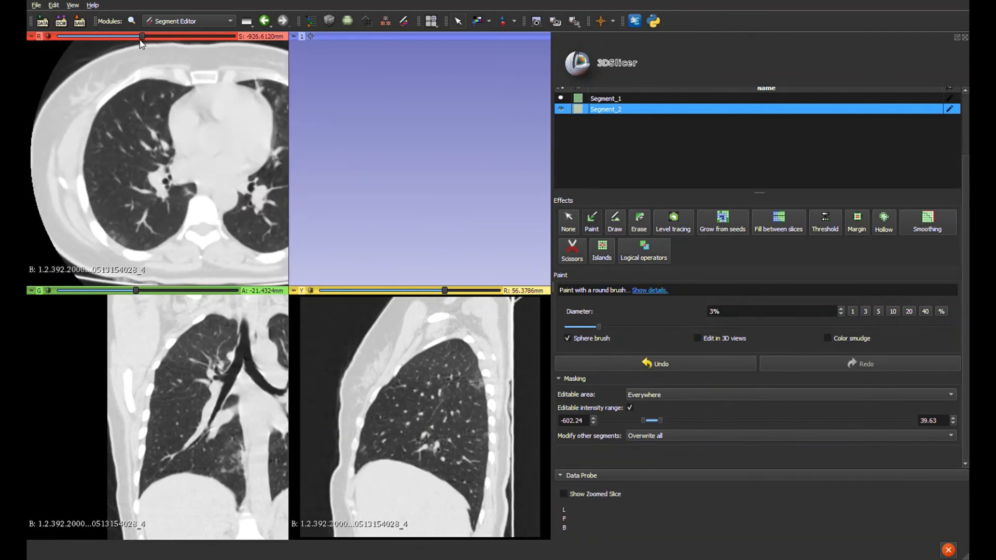
pyautogui.scroll(-15, 139, 40)
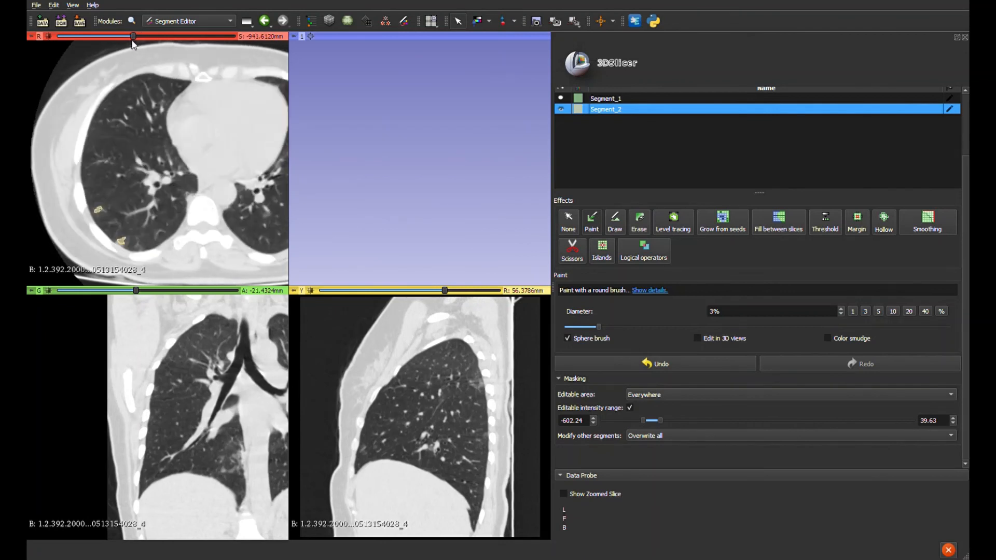
pyautogui.scroll(4, 133, 41)
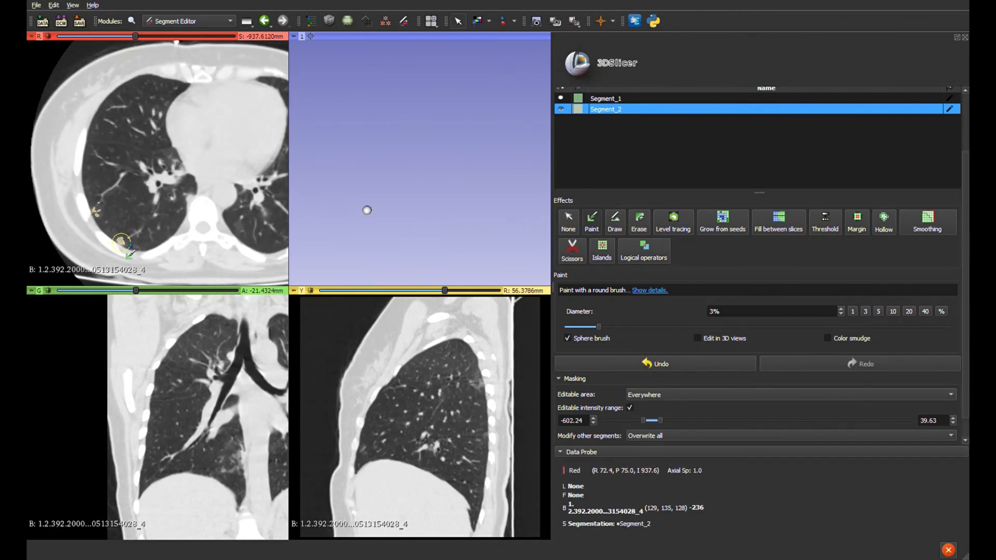
# Step: Paint the hazy lesion patches at the right lung's apex into Segment_2 on the coronal slice at about -73.5 mm
pyautogui.press('shift')
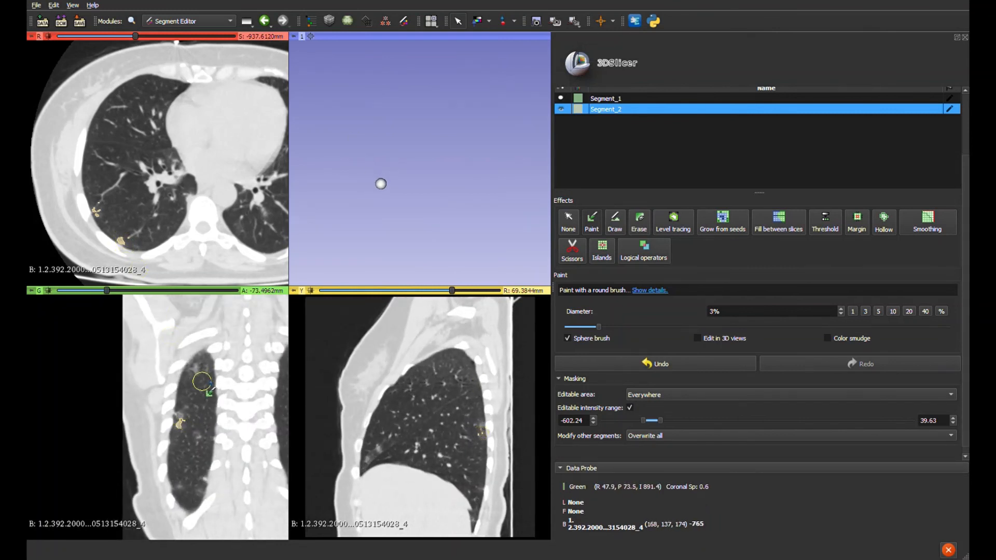
pyautogui.keyDown('ctrl'); pyautogui.scroll(4, 200, 366); pyautogui.keyUp('ctrl')
pyautogui.keyDown('ctrl'); pyautogui.scroll(2, 201, 364); pyautogui.keyUp('ctrl')
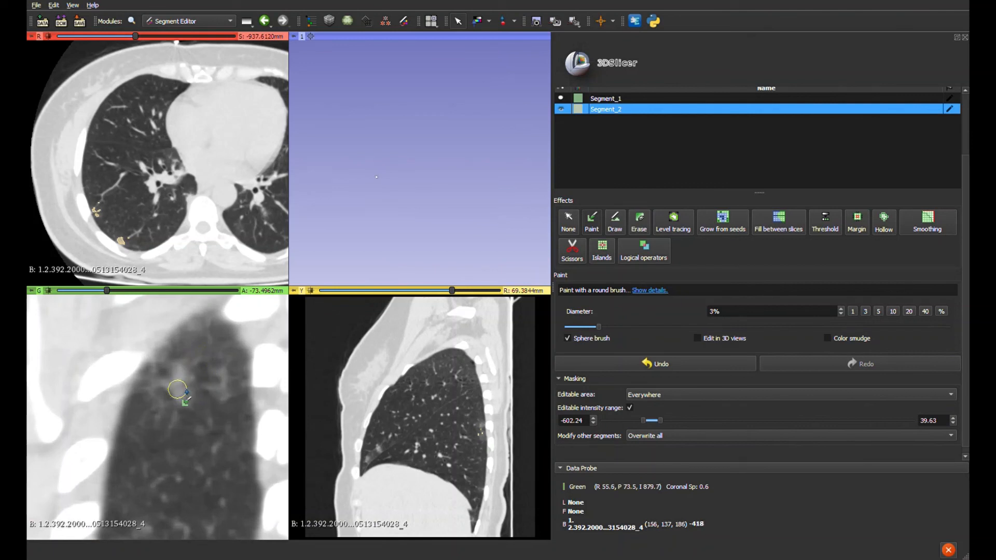
pyautogui.moveTo(187, 382)
pyautogui.mouseDown()
pyautogui.moveTo(189, 335)
pyautogui.moveTo(215, 339)
pyautogui.moveTo(233, 395)
pyautogui.moveTo(210, 391)
pyautogui.mouseUp()
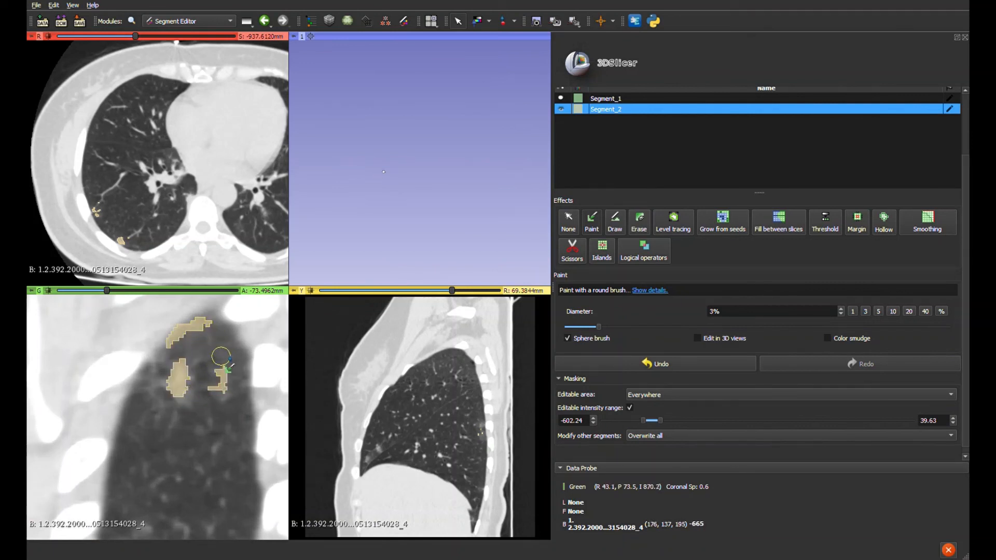
# Step: Examine the right lung's apex in close-up across the coronal slices between about -73.5 and -54.8 mm
pyautogui.scroll(8, 228, 369)
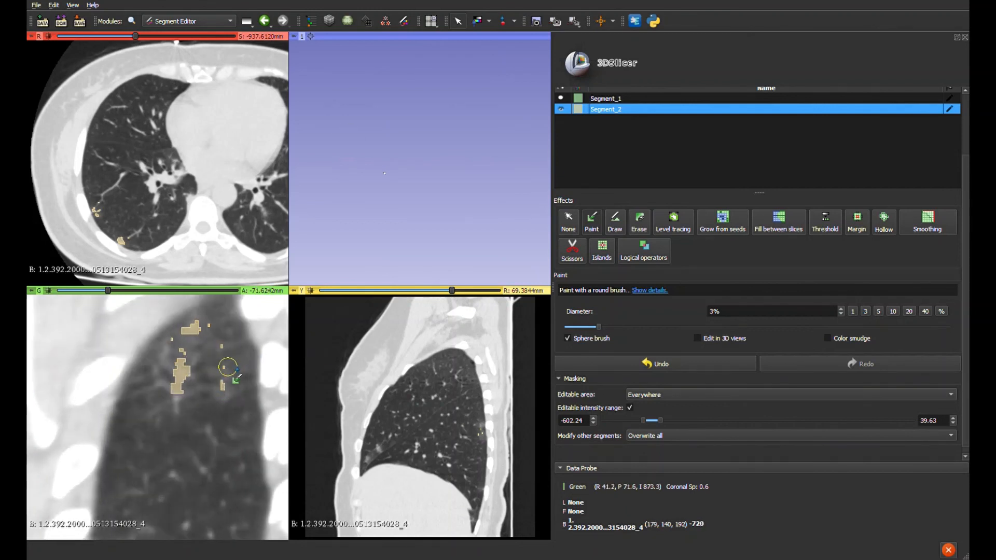
pyautogui.scroll(-3, 228, 367)
pyautogui.scroll(6, 451, 380)
pyautogui.scroll(-2, 457, 374)
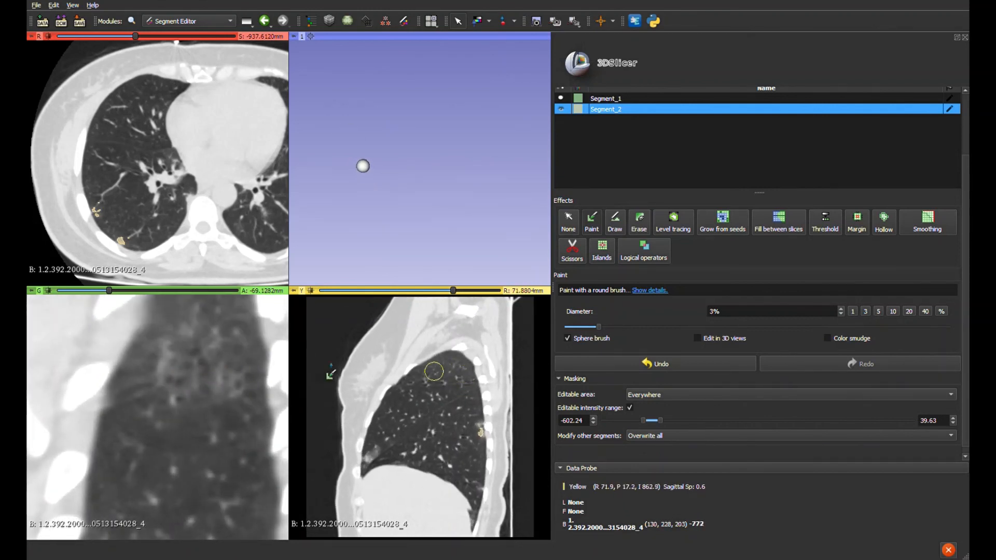
pyautogui.scroll(-5, 155, 340)
pyautogui.scroll(10, 162, 340)
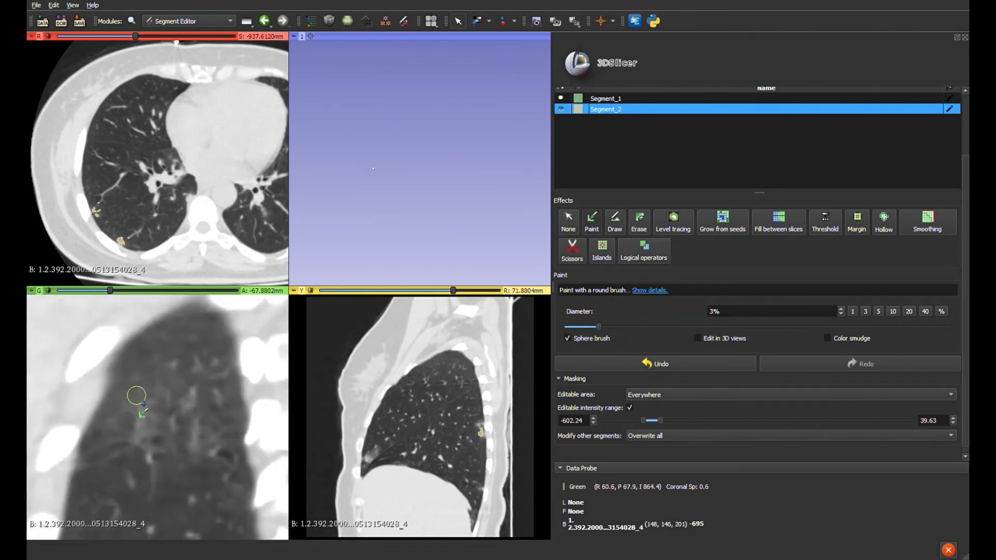
pyautogui.scroll(-3, 195, 386)
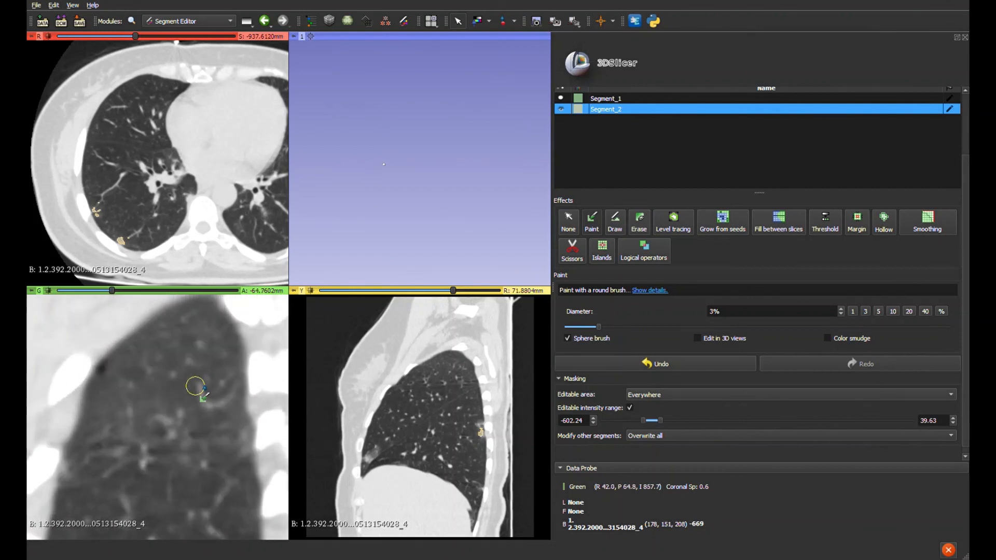
pyautogui.scroll(12, 195, 387)
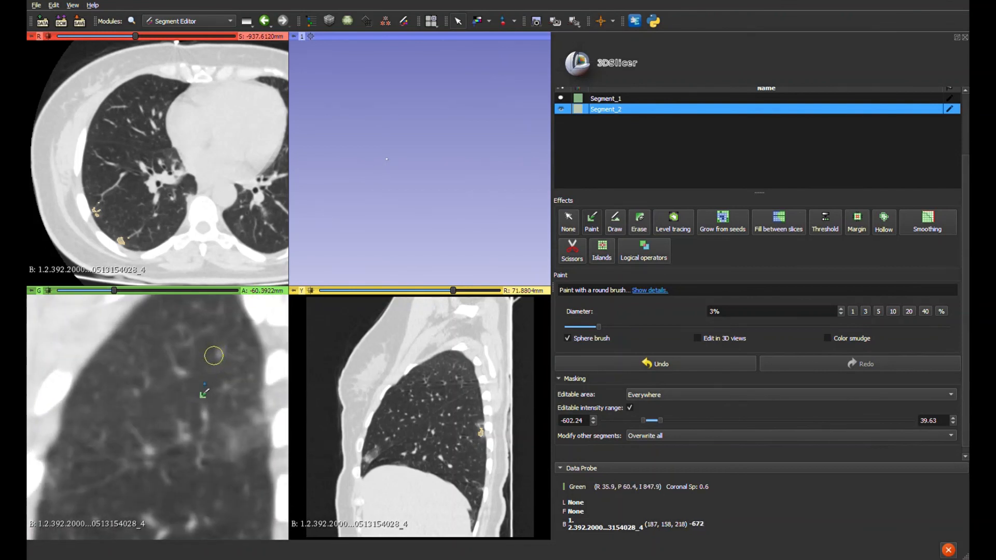
pyautogui.scroll(2, 165, 375)
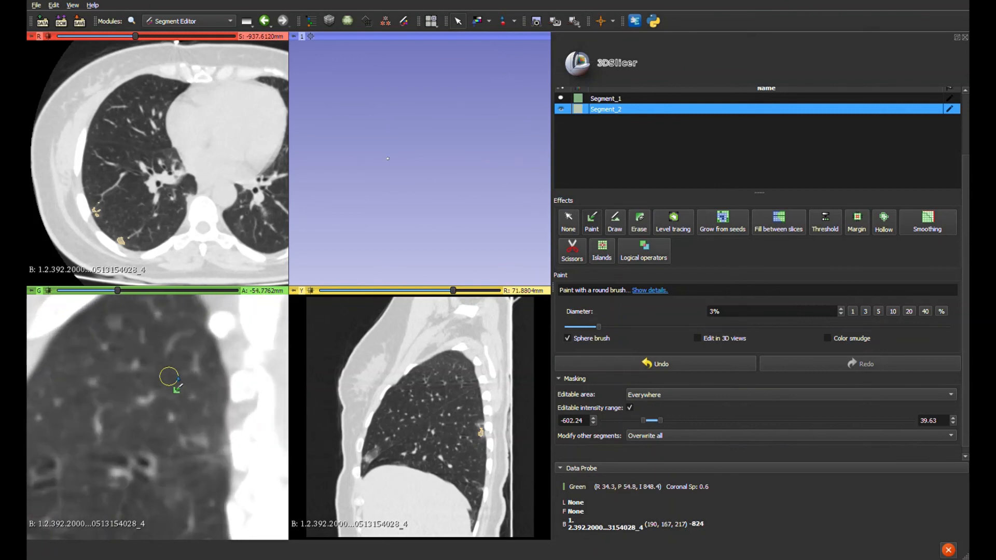
pyautogui.scroll(-7, 168, 377)
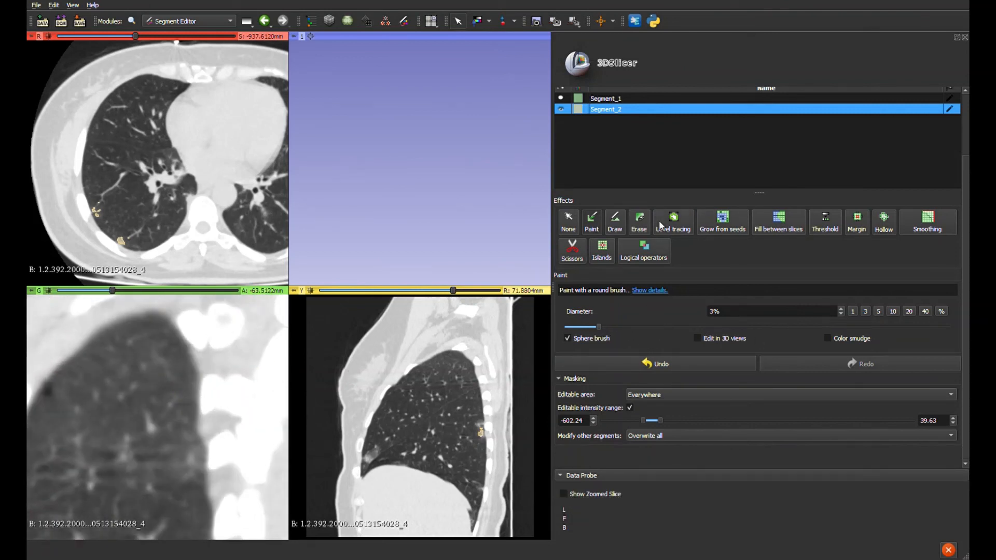
# Step: Preview the threshold range from -602.24 to 39.63 on the slices and use it for masking again
pyautogui.click(826, 223)
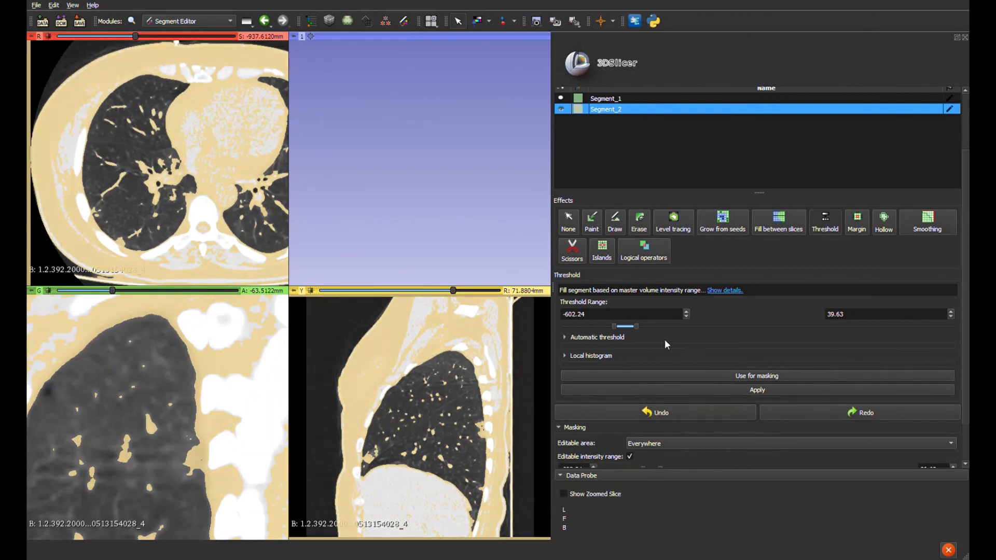
pyautogui.click(758, 376)
pyautogui.scroll(1, 191, 431)
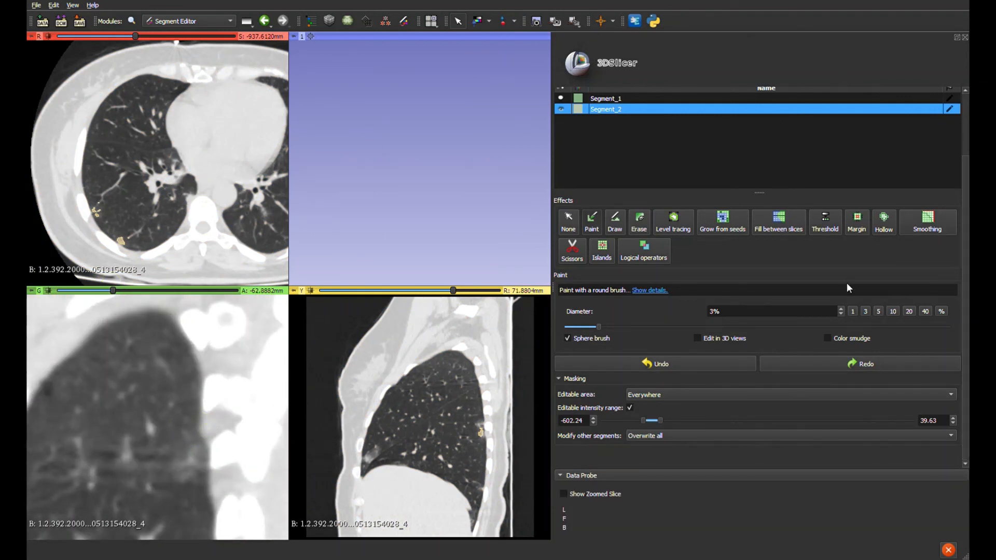
pyautogui.scroll(2, 719, 168)
pyautogui.scroll(-2, 742, 277)
pyautogui.scroll(2, 746, 275)
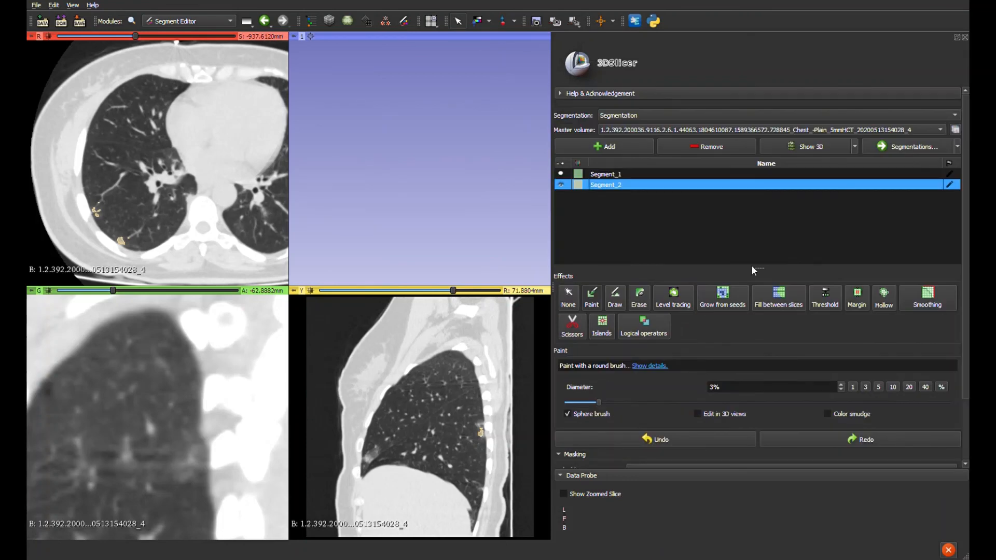